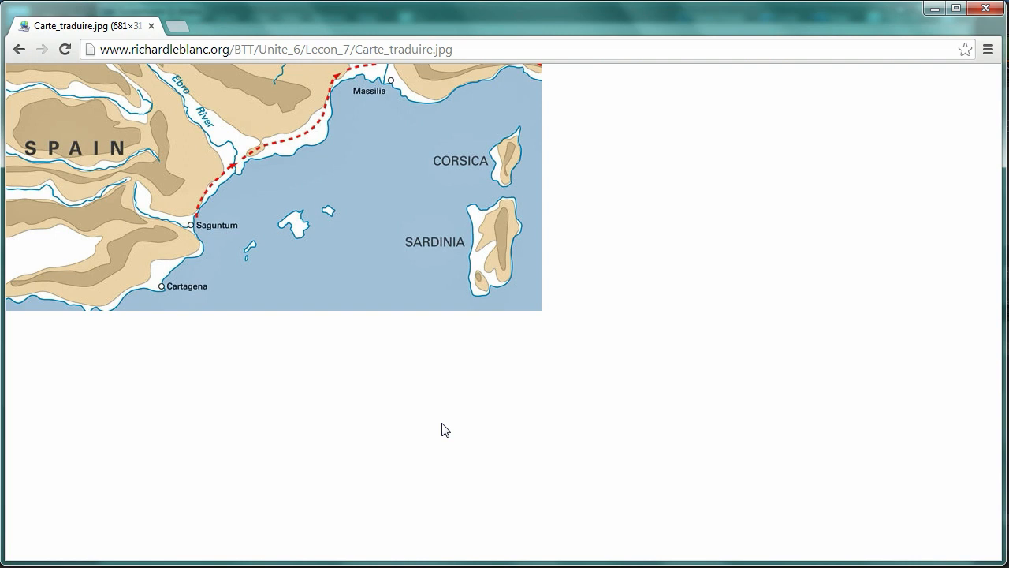
right_click(379, 164)
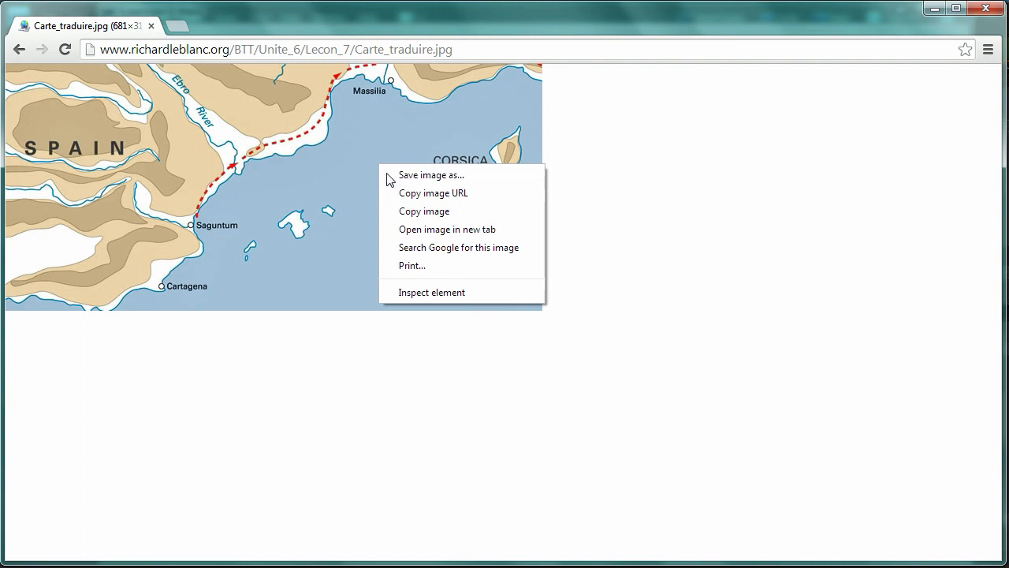
click(363, 197)
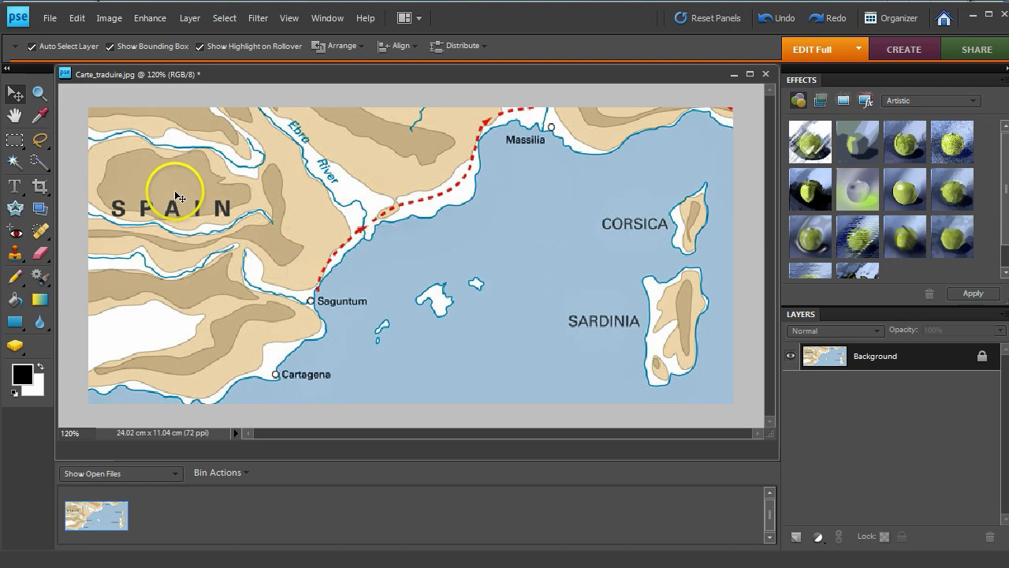
- Sample the sea's blue as the foreground colour and paint over the SARDINIA label with the Brush tool at 31 px
click(40, 116)
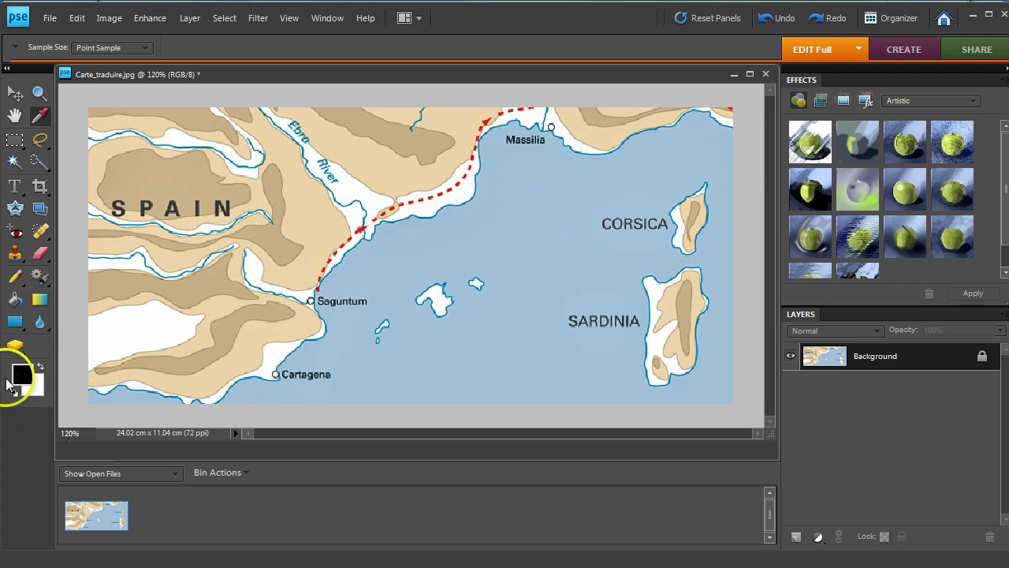
click(584, 257)
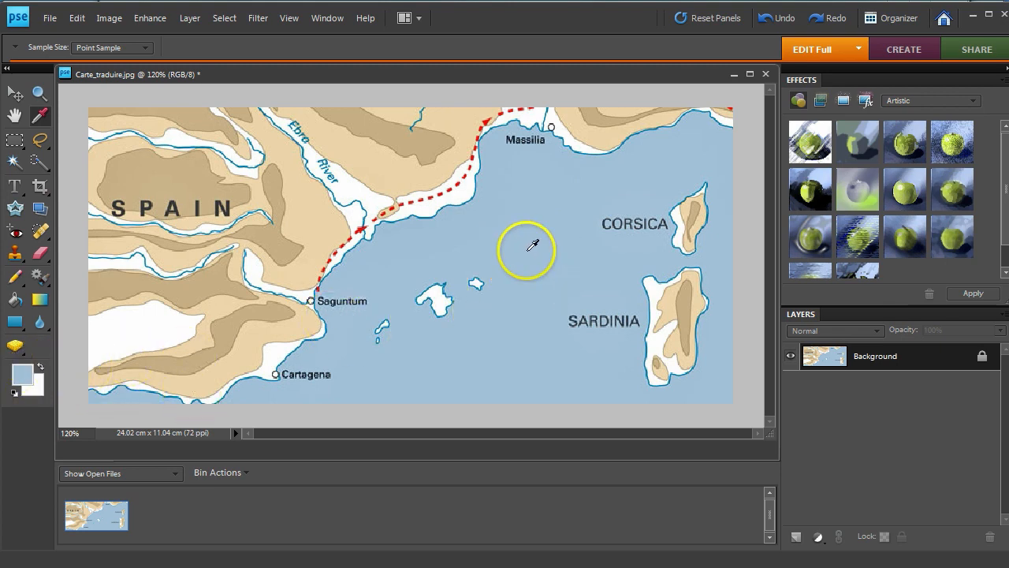
click(15, 276)
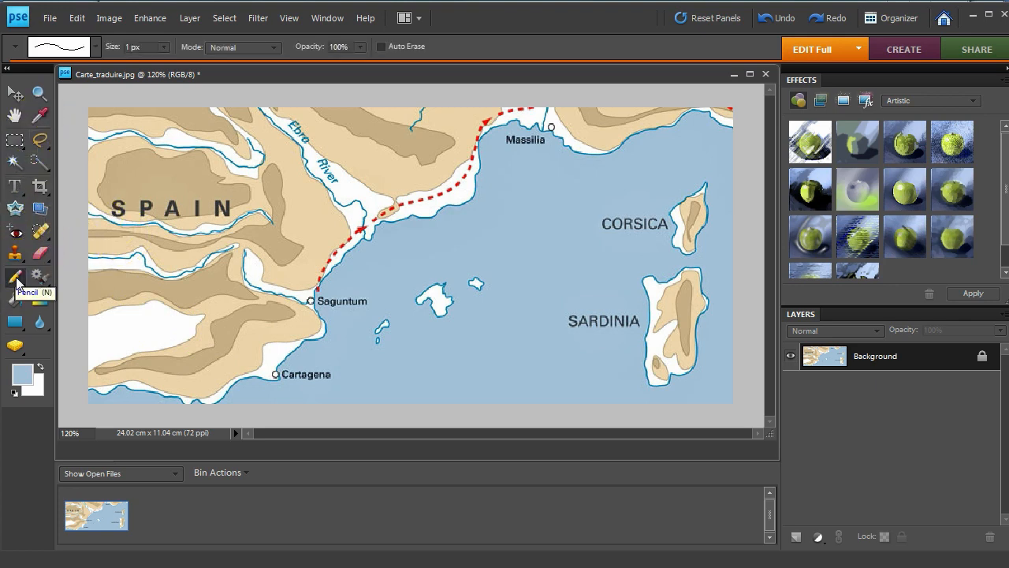
click(18, 280)
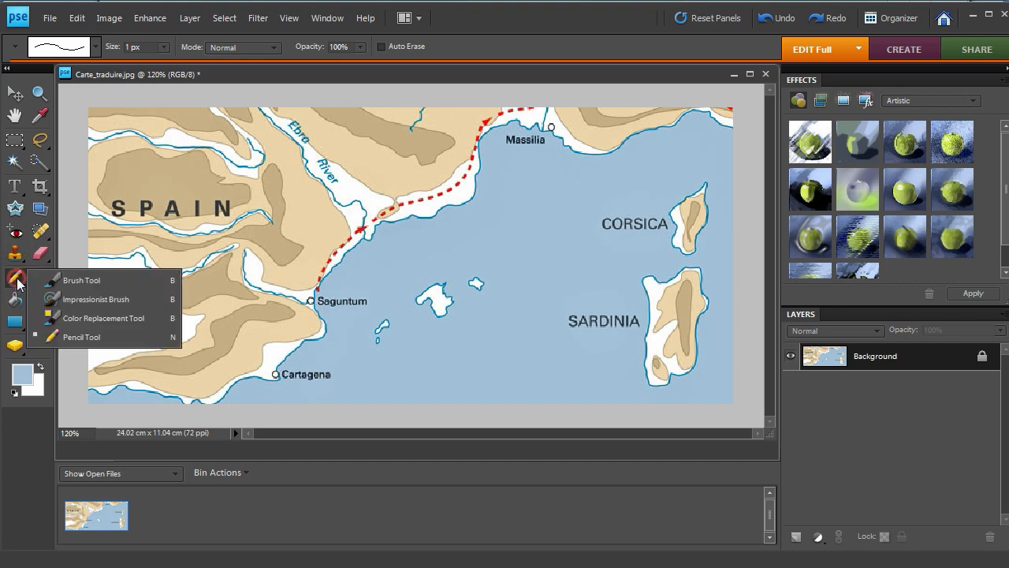
click(39, 279)
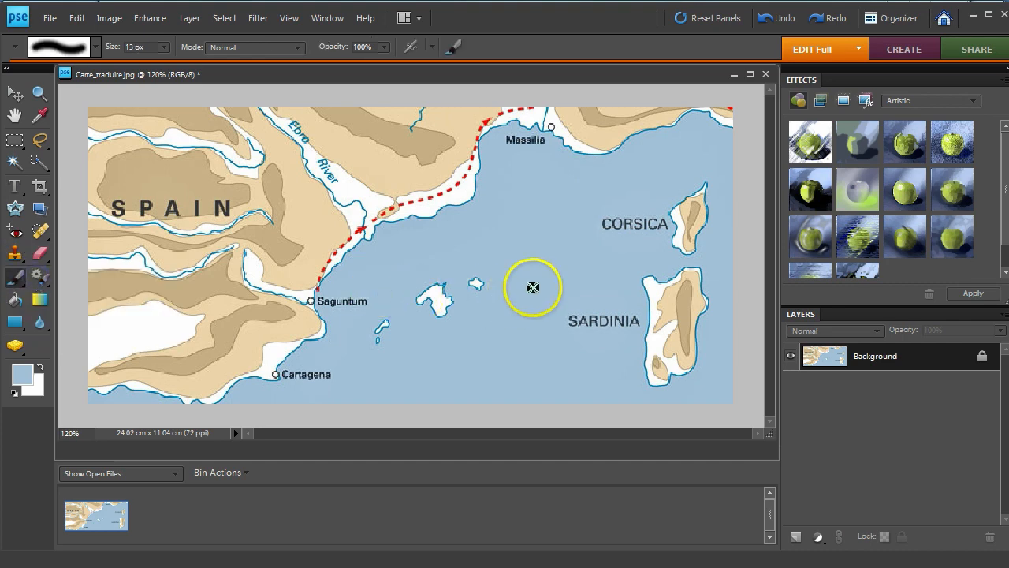
click(163, 46)
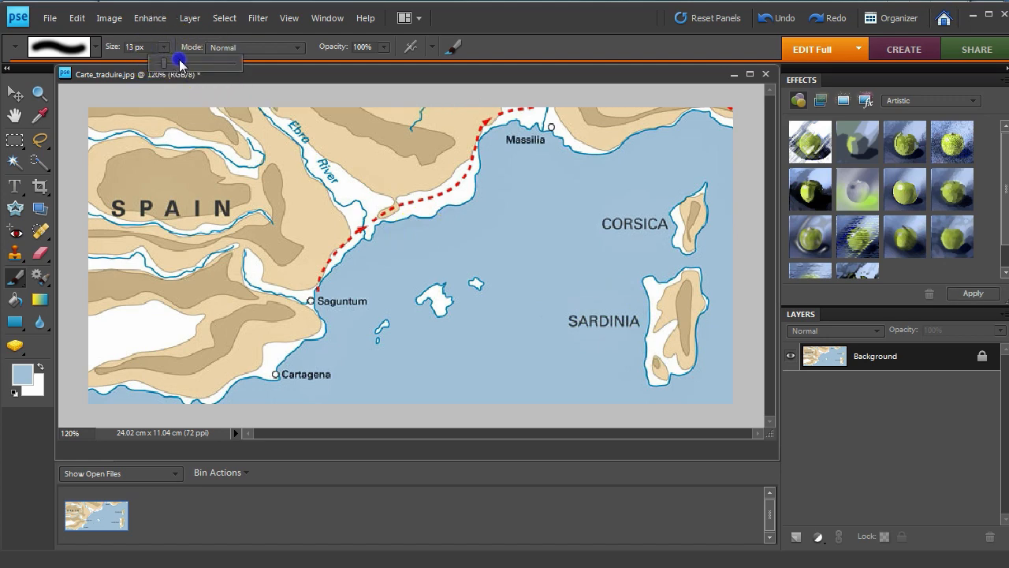
drag(180, 63, 182, 63)
mouse_move(576, 317)
mouse_down()
mouse_move(573, 296)
mouse_move(586, 333)
mouse_move(597, 311)
mouse_move(626, 318)
mouse_move(606, 332)
mouse_move(629, 315)
mouse_move(565, 304)
mouse_up()
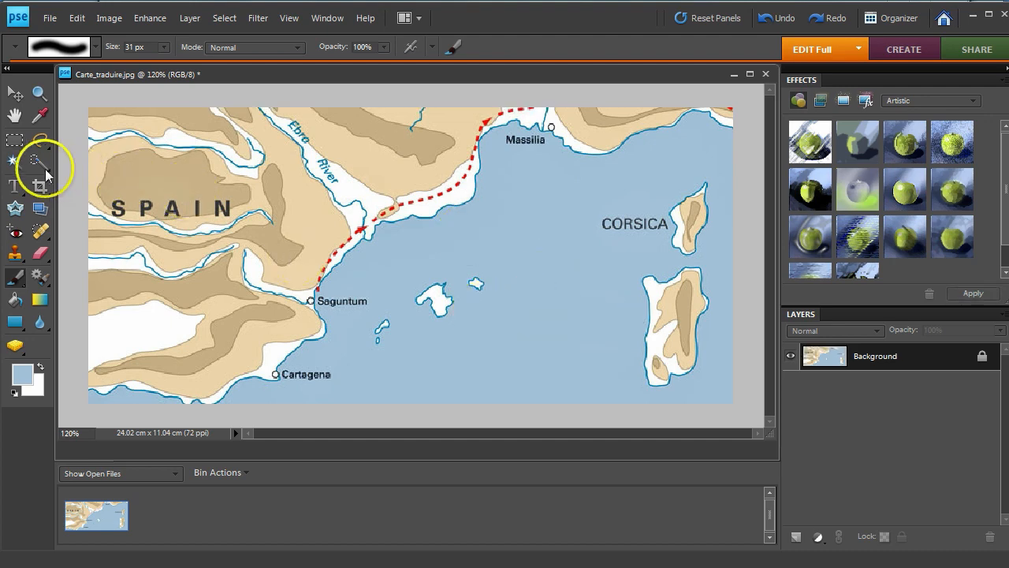
- Copy a rectangular patch of open sea beside the CORSICA label to a new layer and move it over the label
click(15, 144)
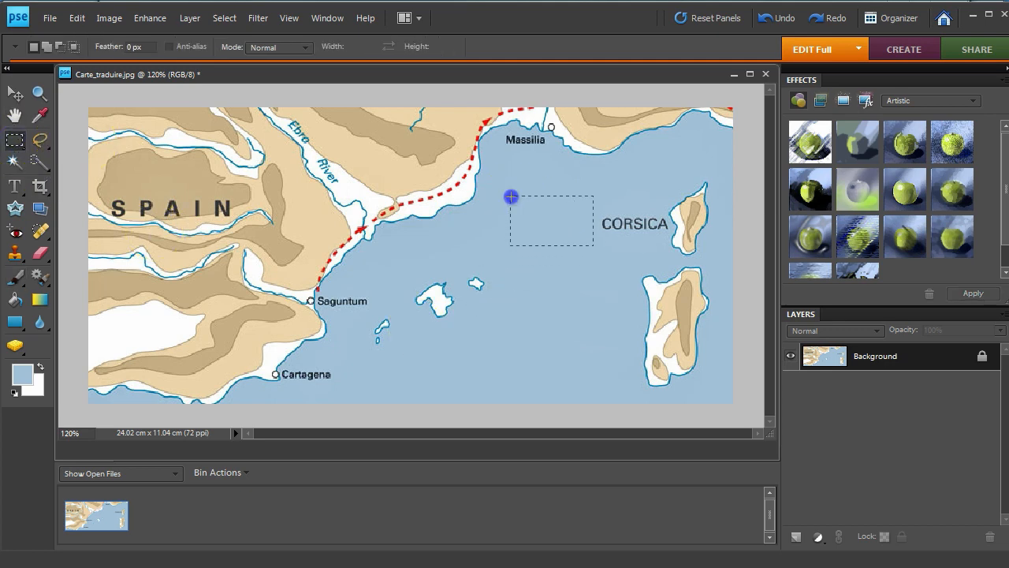
drag(511, 196, 593, 245)
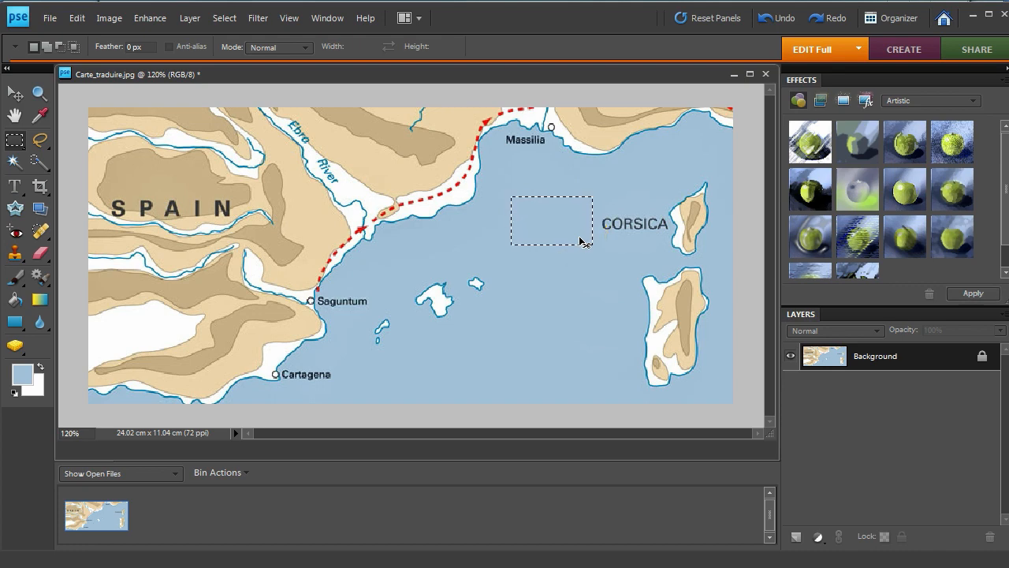
key(ctrl+j)
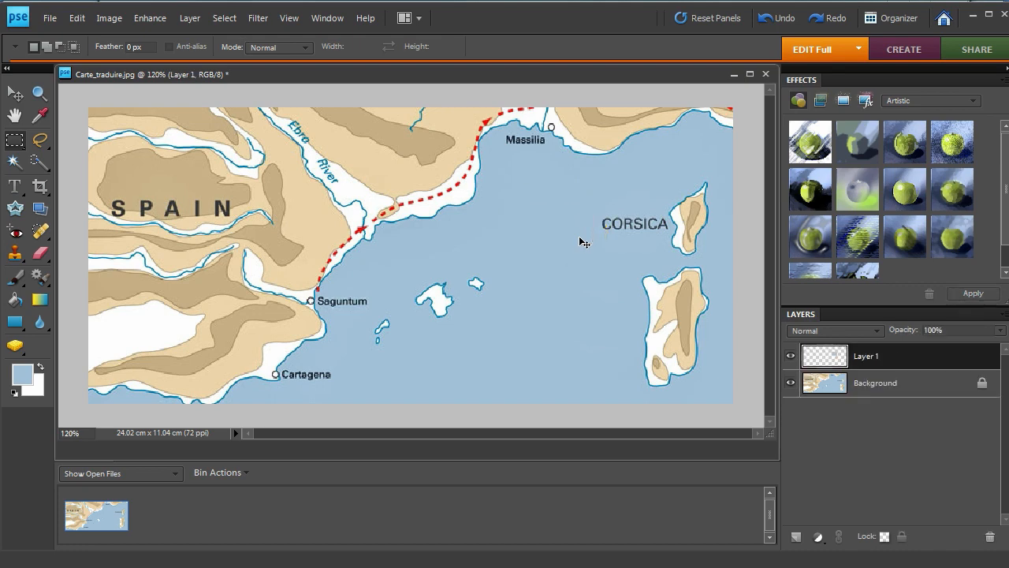
click(14, 94)
drag(563, 221, 639, 220)
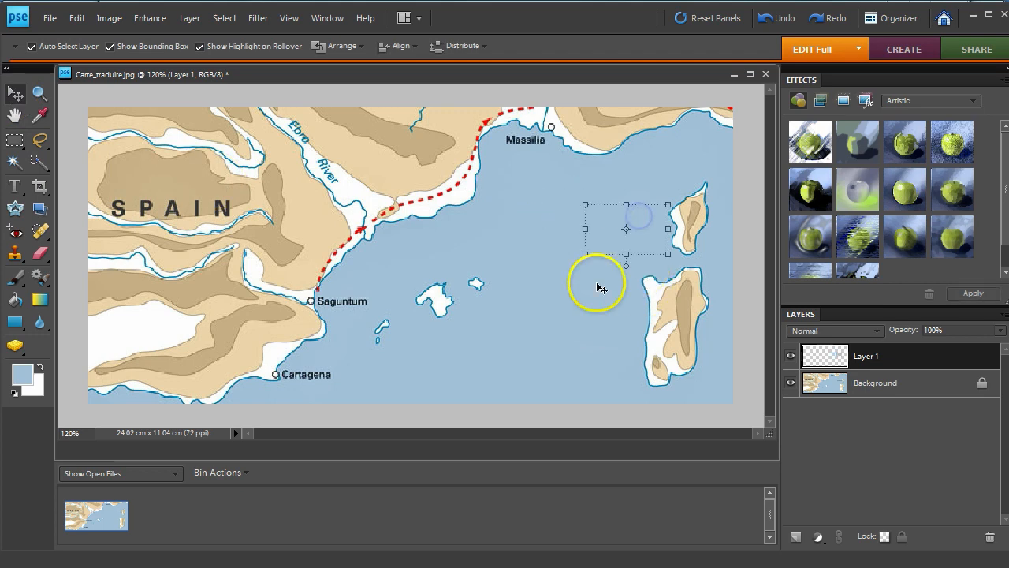
- Flatten the image into a single background layer
click(597, 284)
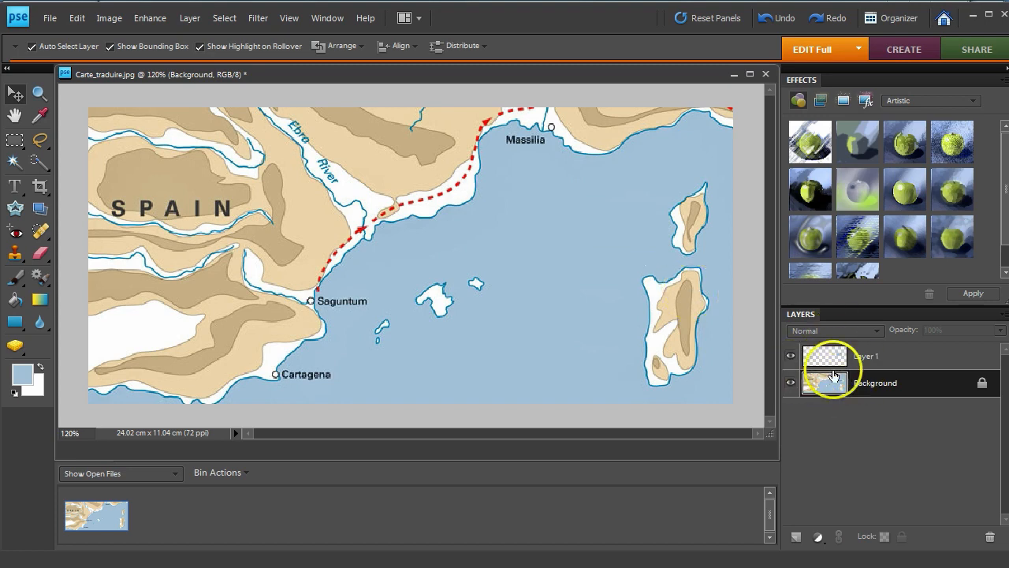
click(185, 18)
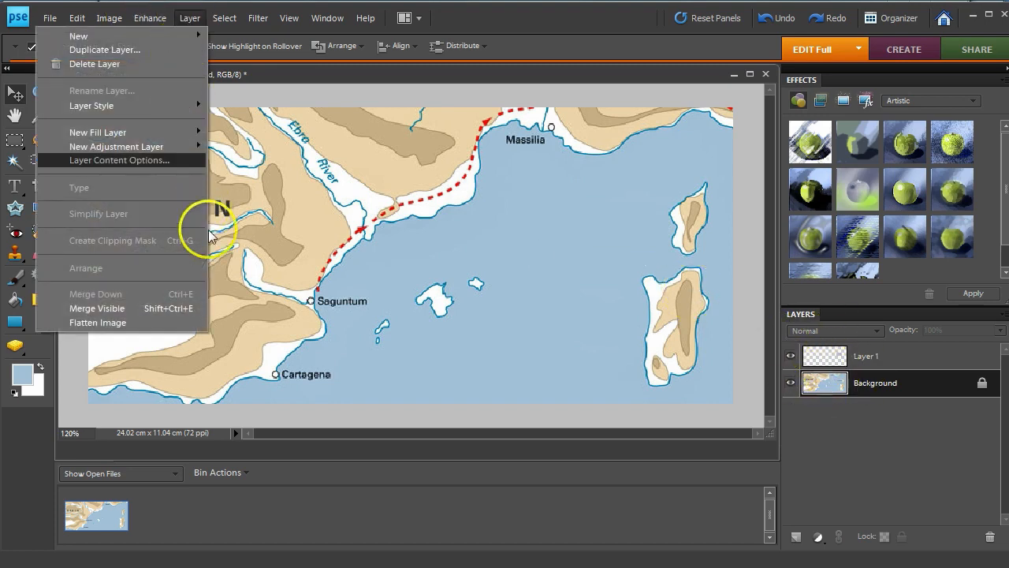
click(199, 322)
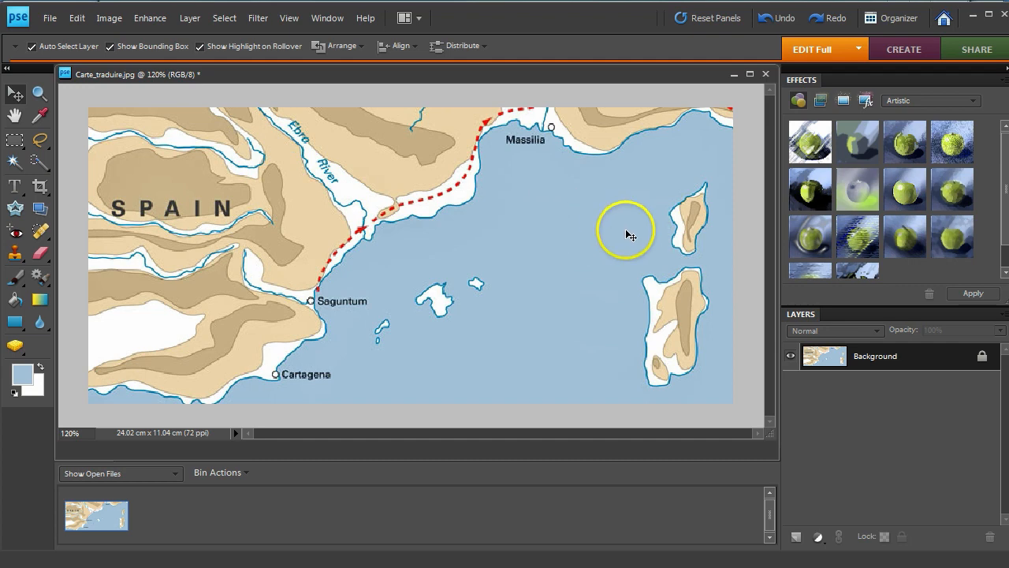
- Activate the Clone Stamp tool and try painting on the sea south of Massilia without a defined source point
click(15, 254)
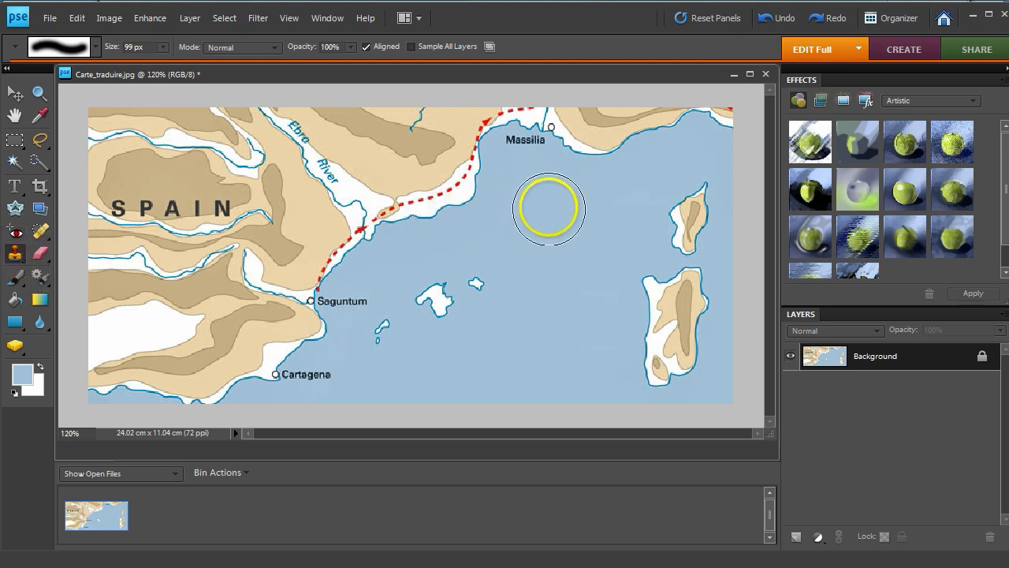
click(541, 204)
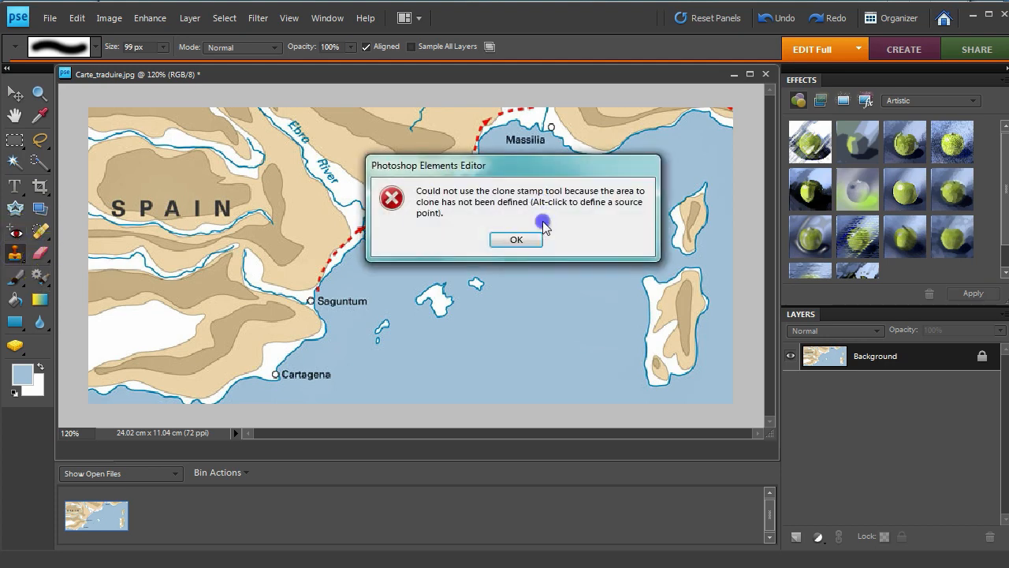
click(517, 239)
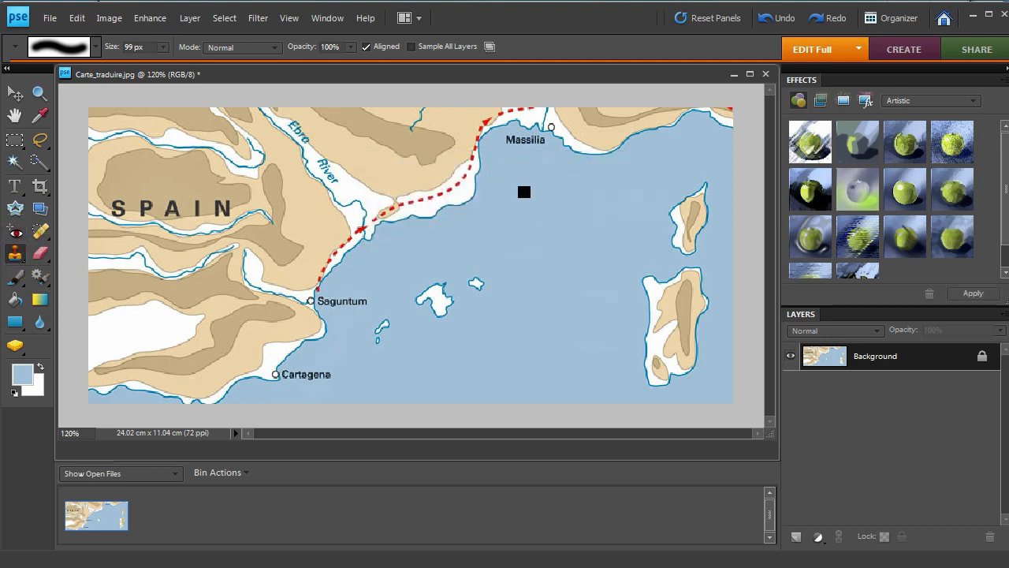
- Define a clone source on the sea below Massilia and stamp over the label with the 99 px brush
alt+click(525, 166)
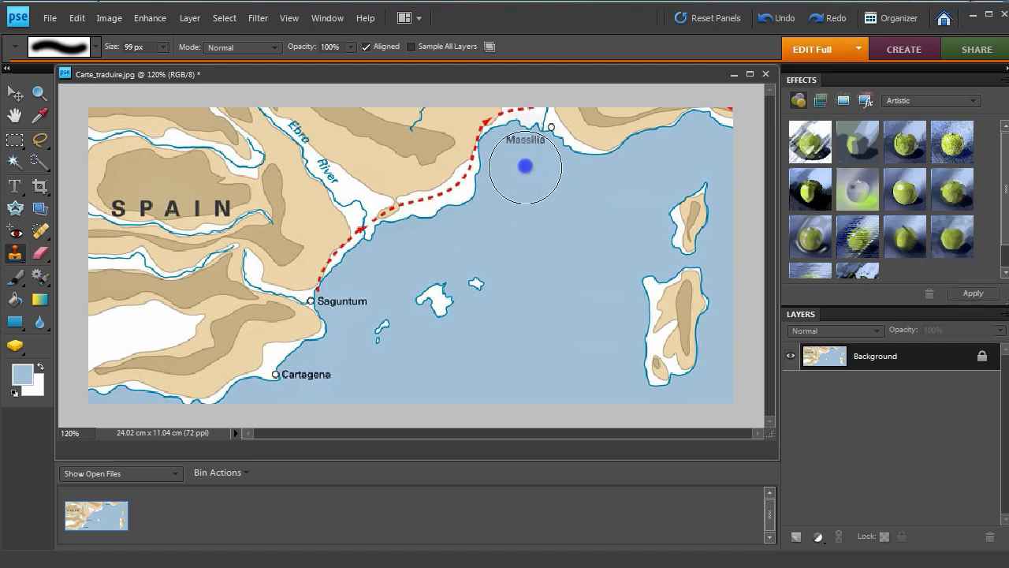
click(525, 167)
click(525, 166)
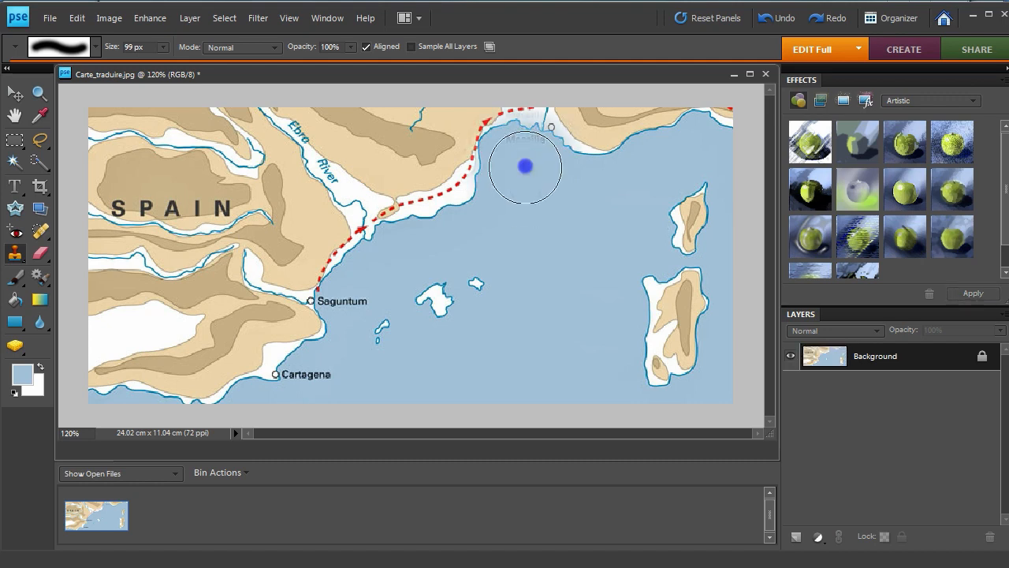
click(525, 167)
click(525, 166)
click(525, 166)
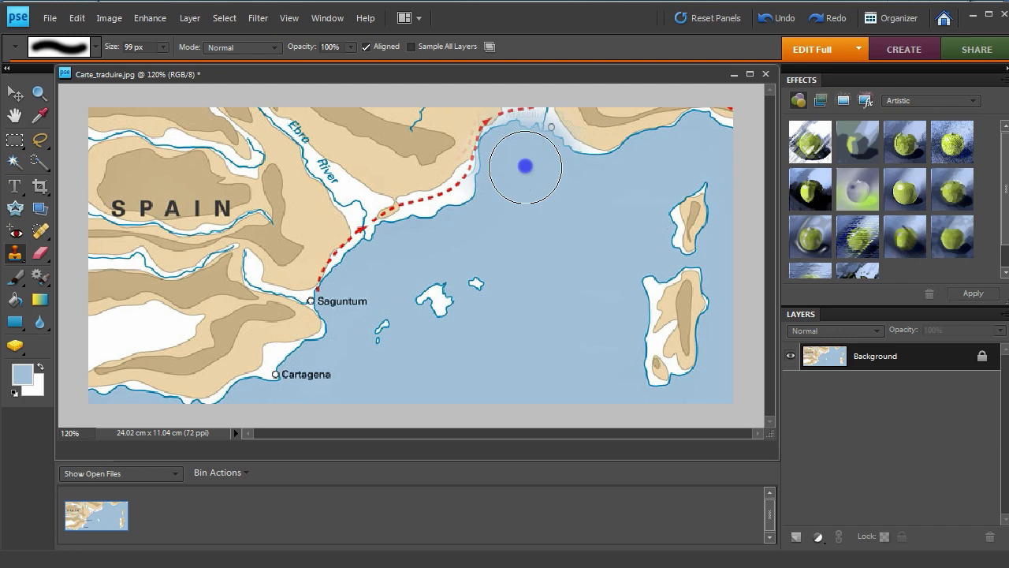
click(525, 166)
click(526, 167)
click(534, 122)
click(534, 123)
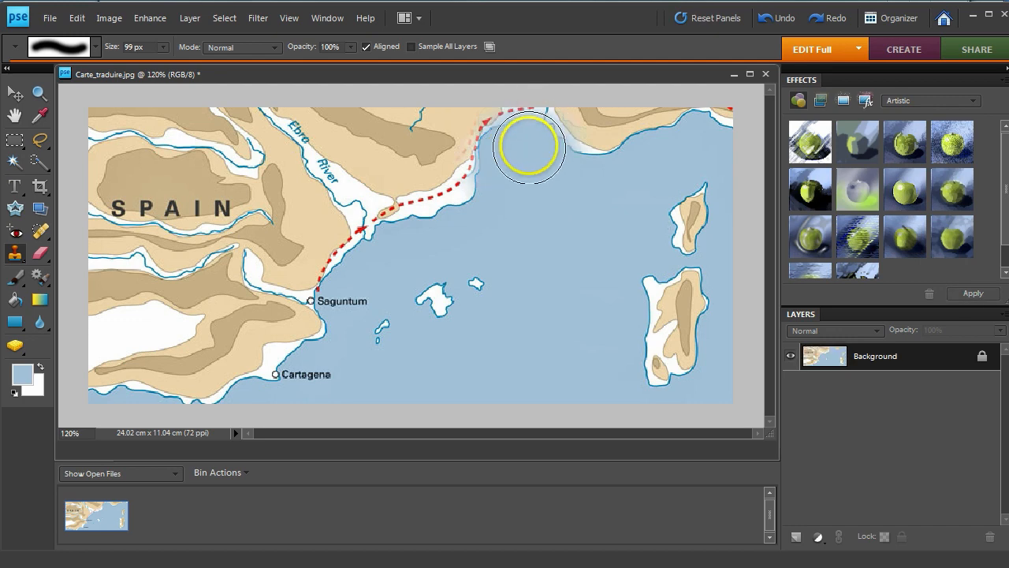
click(109, 19)
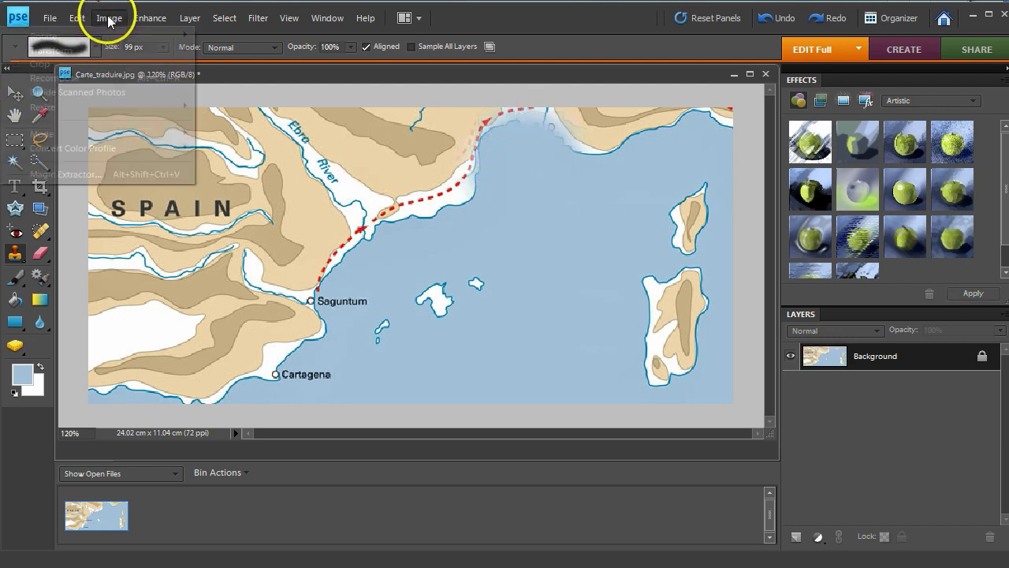
click(552, 244)
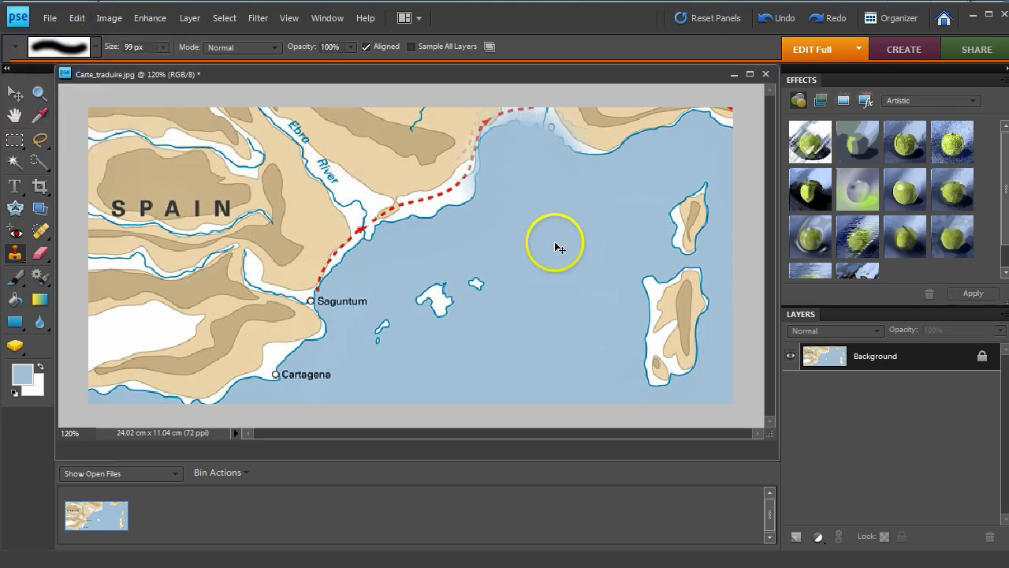
- Undo the clone strokes and earlier edits back to the rectangular sea selection, and redo the copying of sea patches to layers
key(ctrl+z)
key(ctrl+z)
key(ctrl+z)
key(ctrl+z)
key(ctrl+z)
key(ctrl+z)
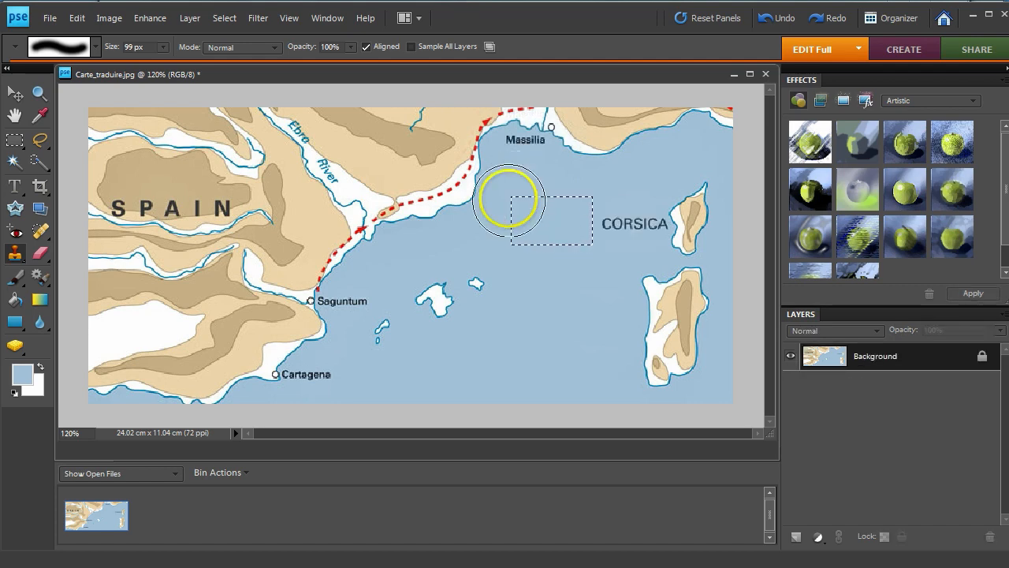
key(ctrl+y)
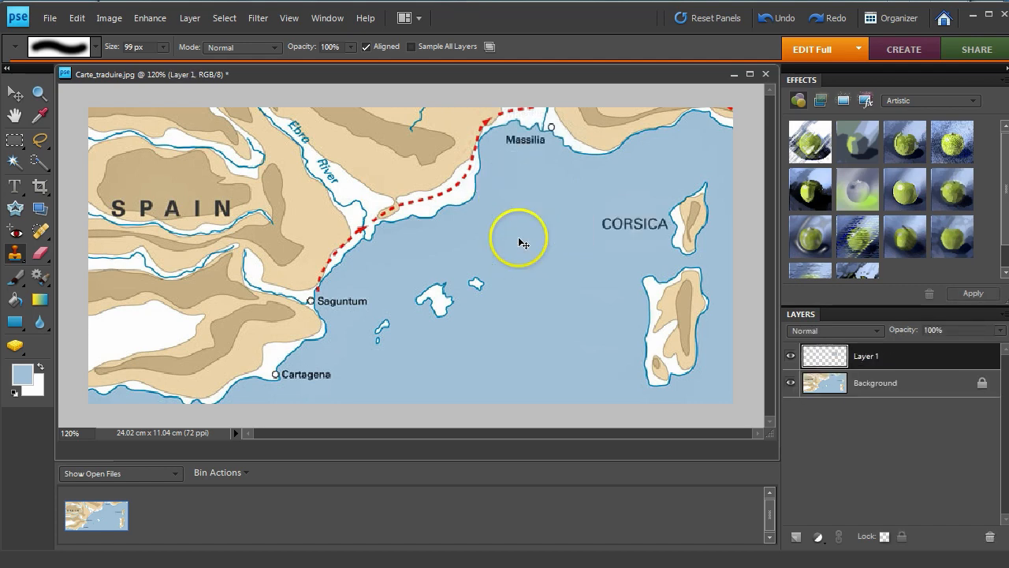
key(ctrl+y)
key(ctrl+y)
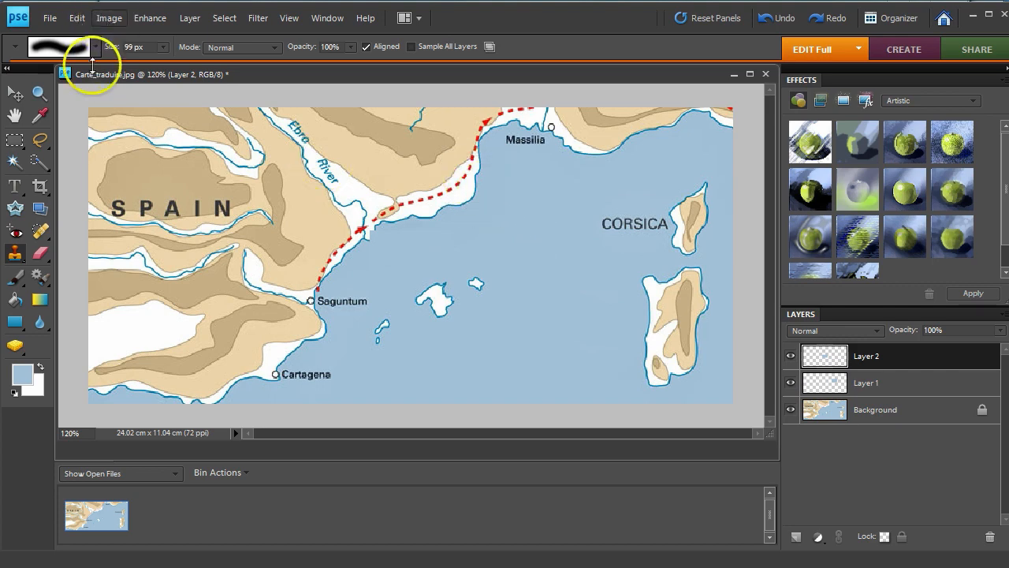
- Set the Clone Stamp size to 21 px, sample the sea below Massilia and stamp over the label's first letter
click(161, 47)
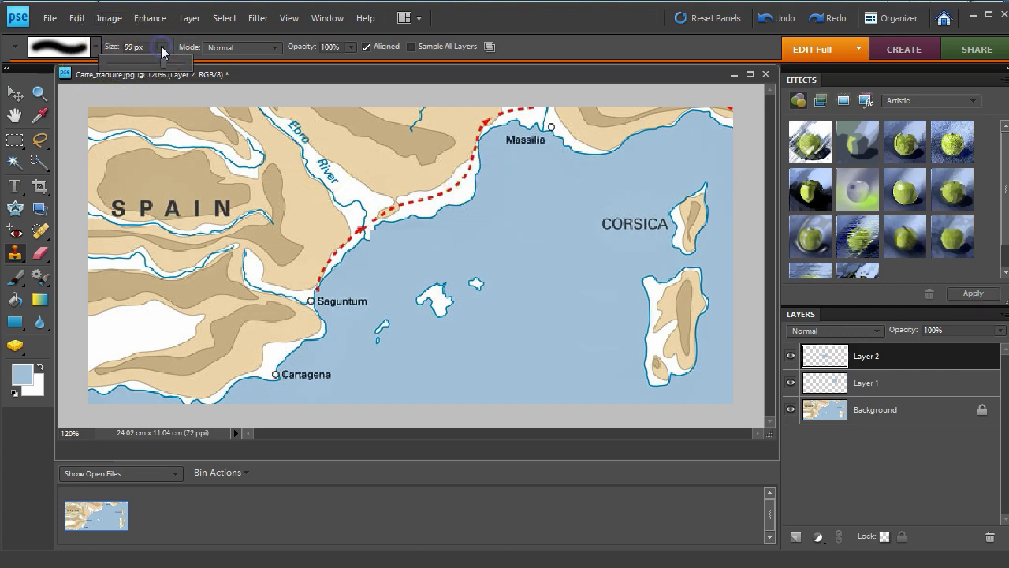
drag(132, 64, 120, 64)
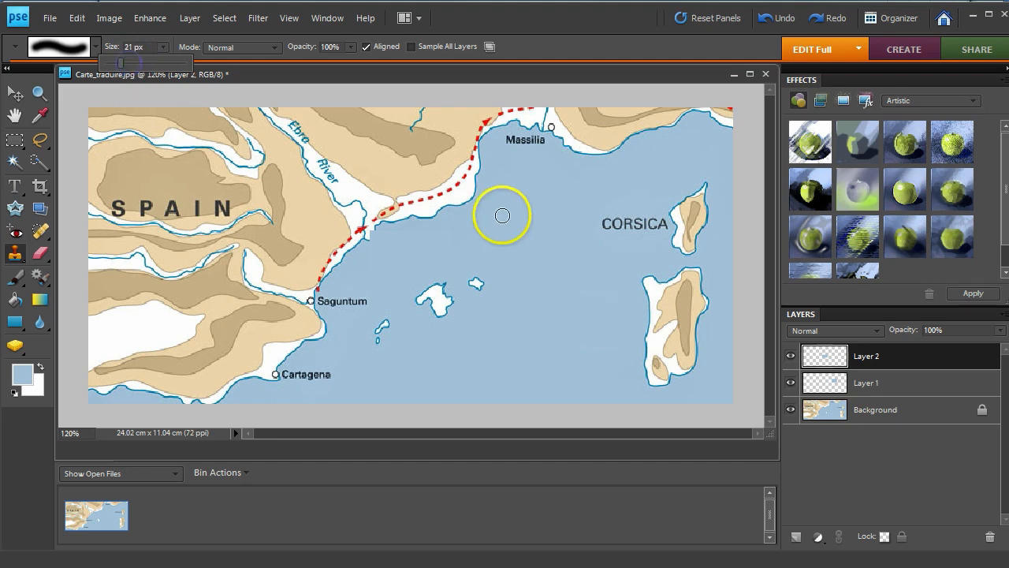
click(525, 166)
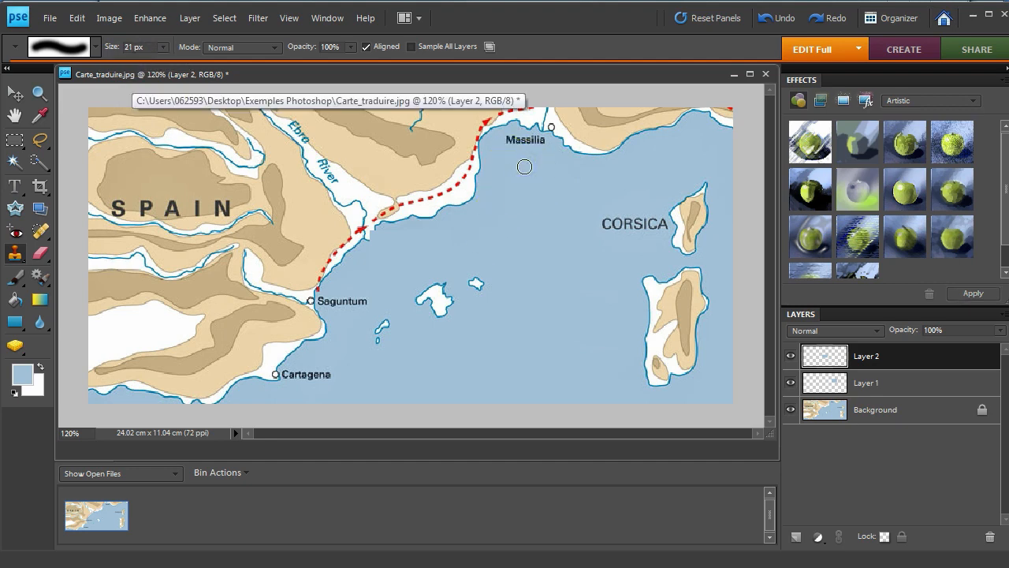
drag(516, 145, 508, 139)
click(508, 141)
click(511, 135)
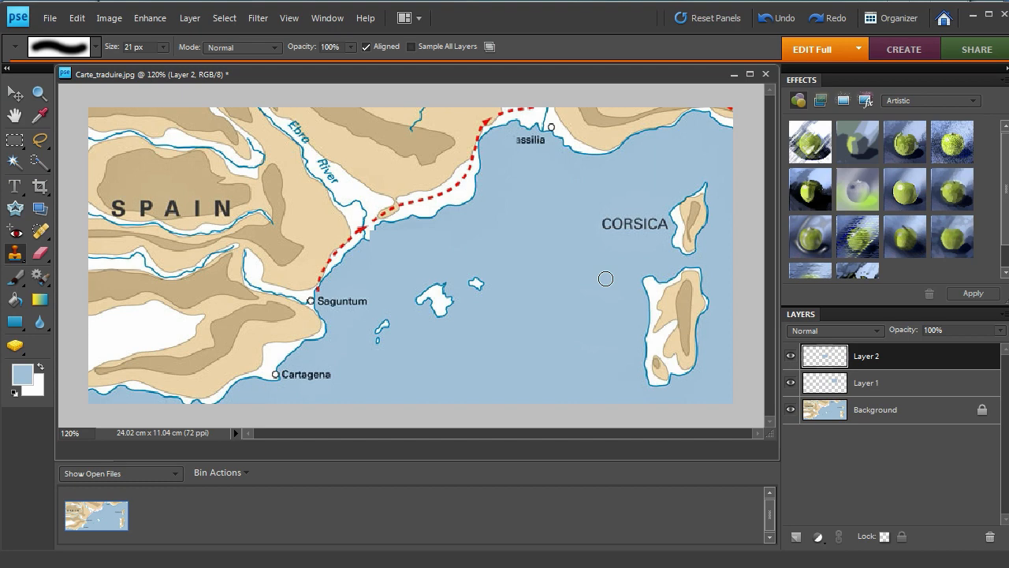
click(236, 487)
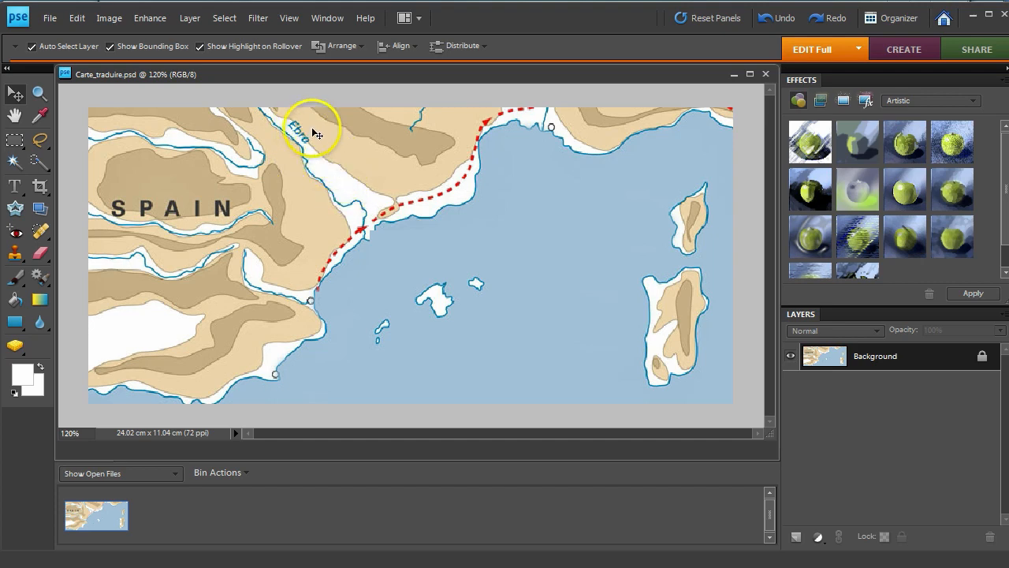
- Make a narrow rectangular selection of the river bank just below the Ebro label at 500% zoom and copy it to a new layer
click(72, 433)
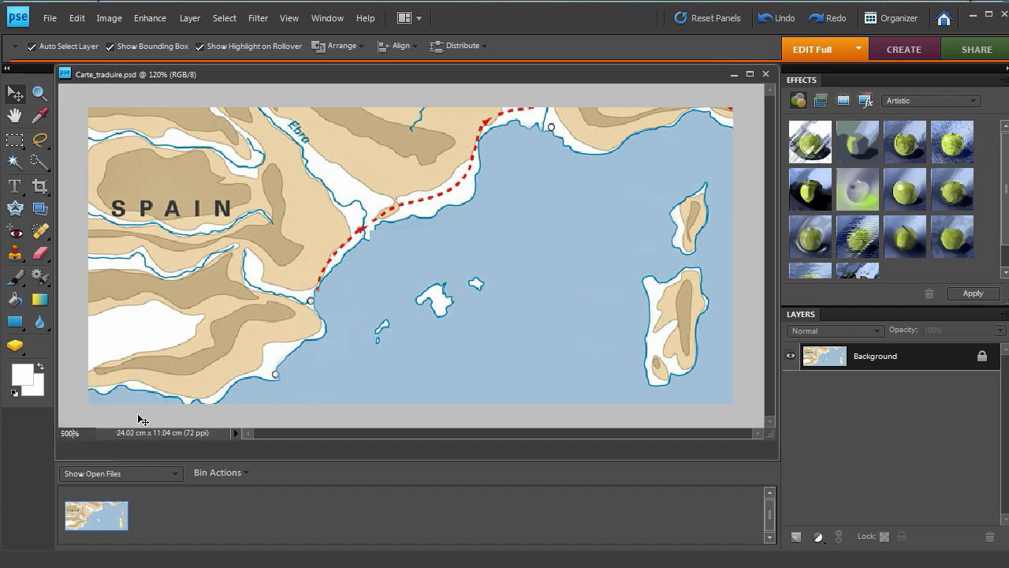
key(Return)
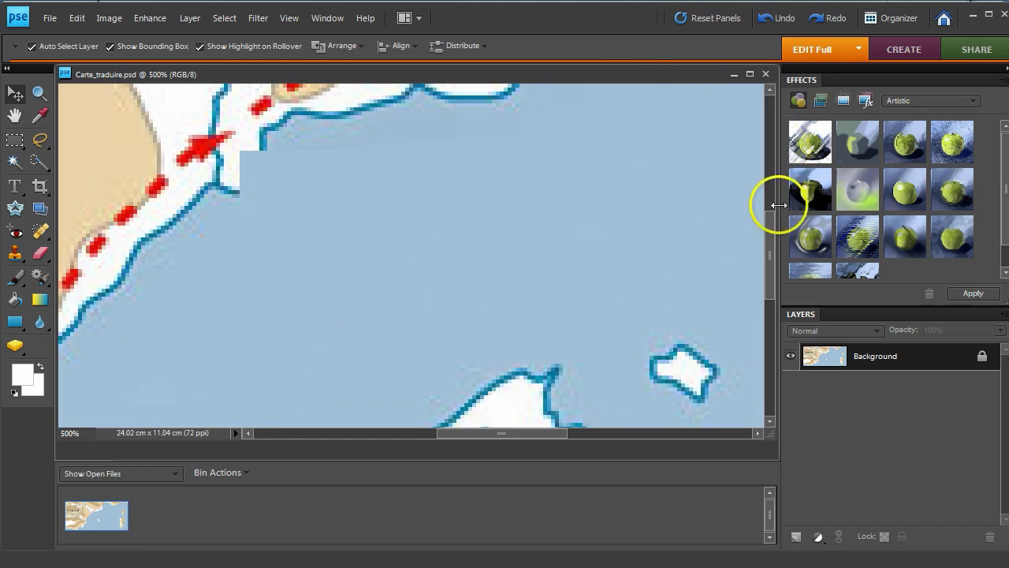
drag(768, 226, 761, 113)
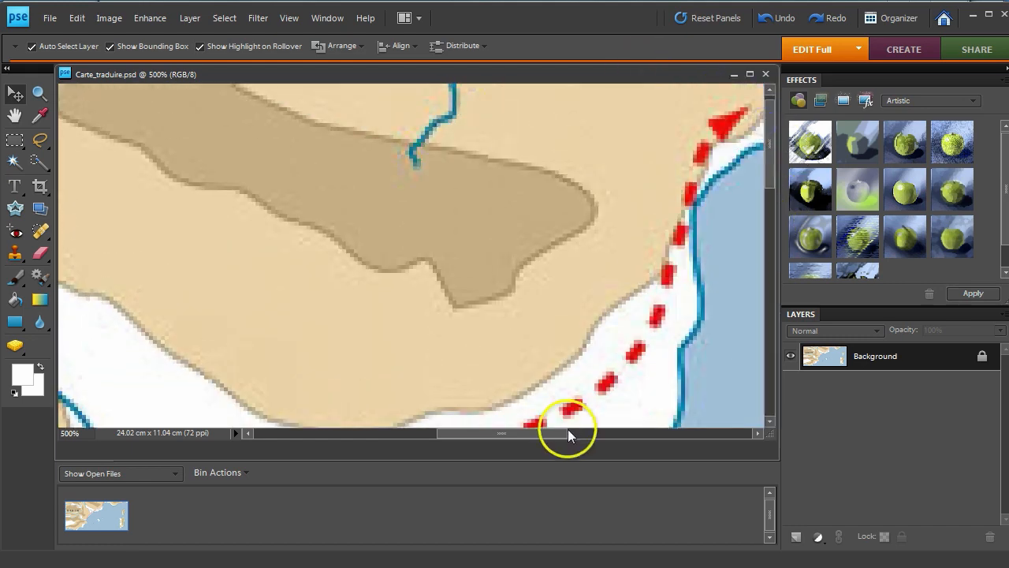
drag(568, 429, 481, 431)
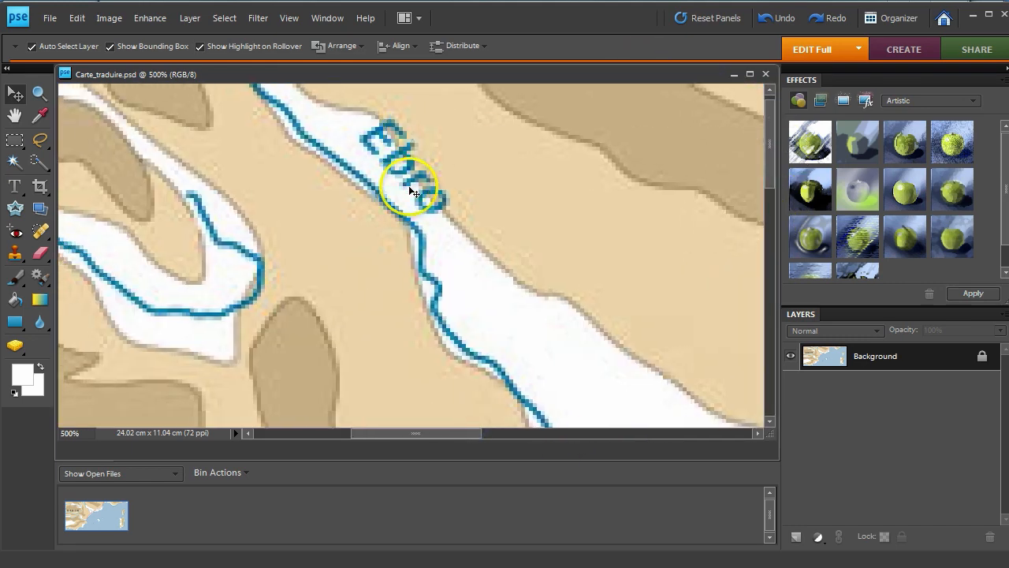
click(15, 141)
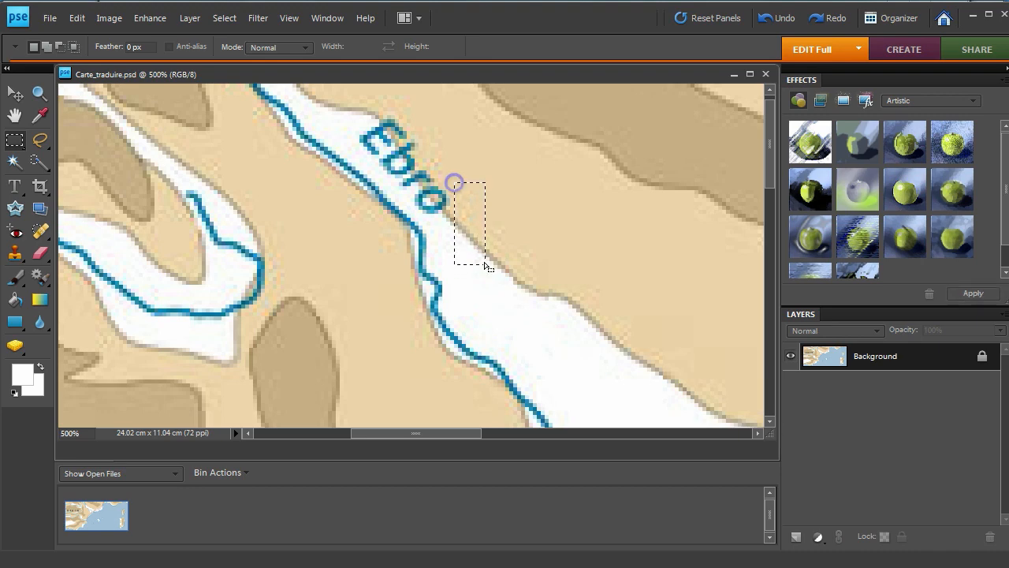
drag(486, 266, 486, 264)
key(ctrl+j)
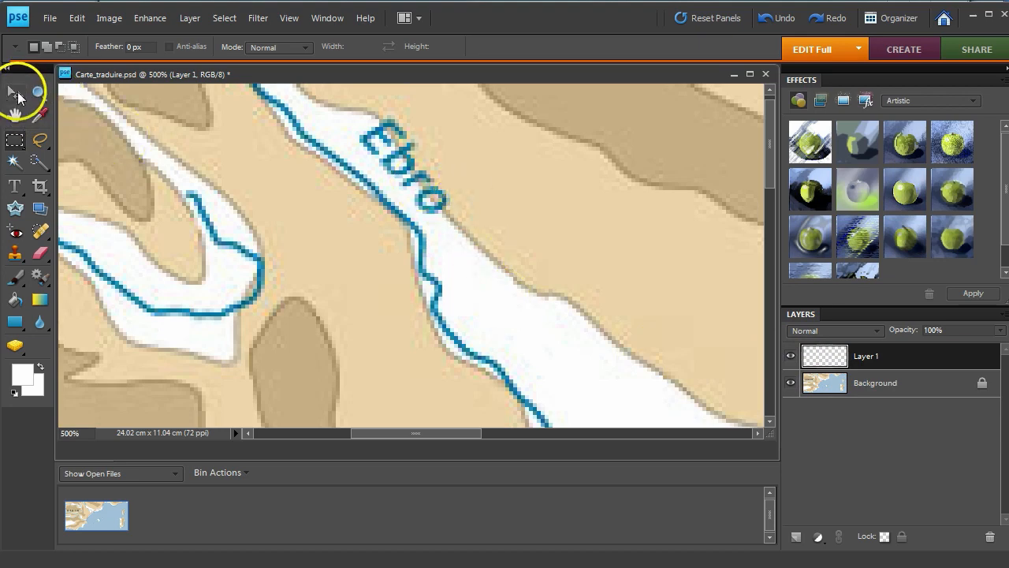
- Move the copied bank patch over the last letter of Ebro and nudge it into line with the bank's edge
click(16, 95)
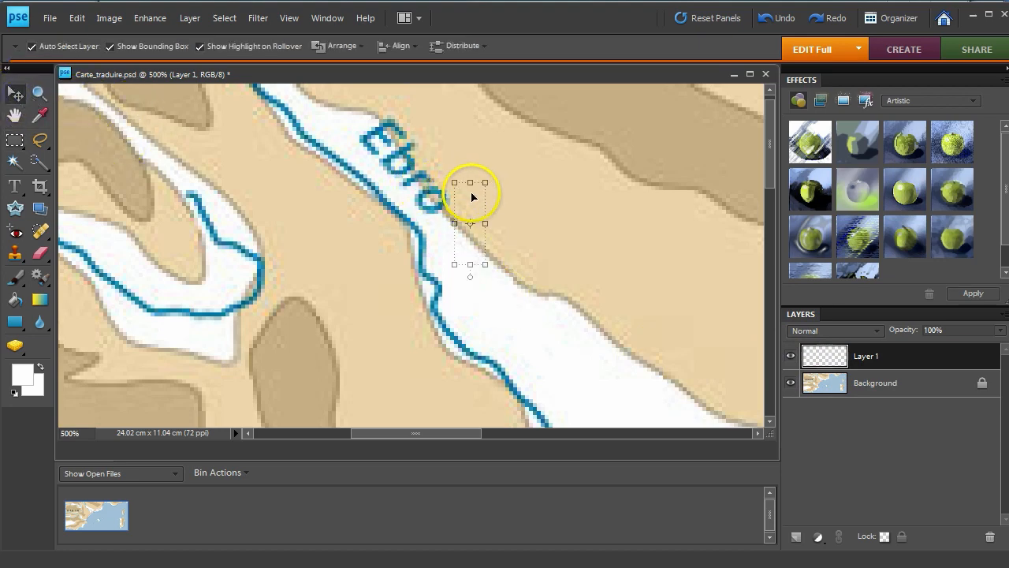
drag(463, 193, 447, 170)
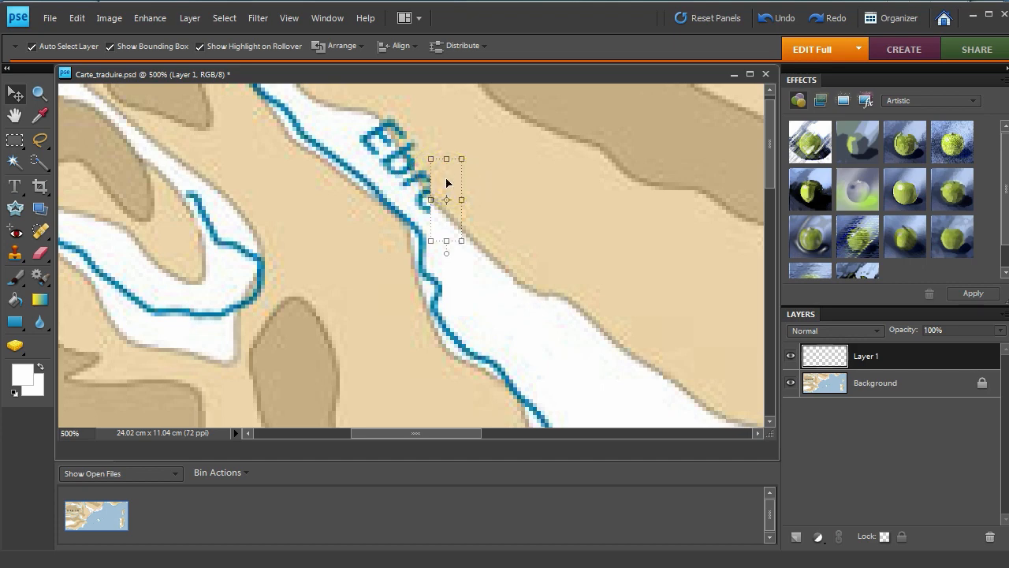
drag(446, 182, 447, 179)
key(Left)
key(Left)
key(Left)
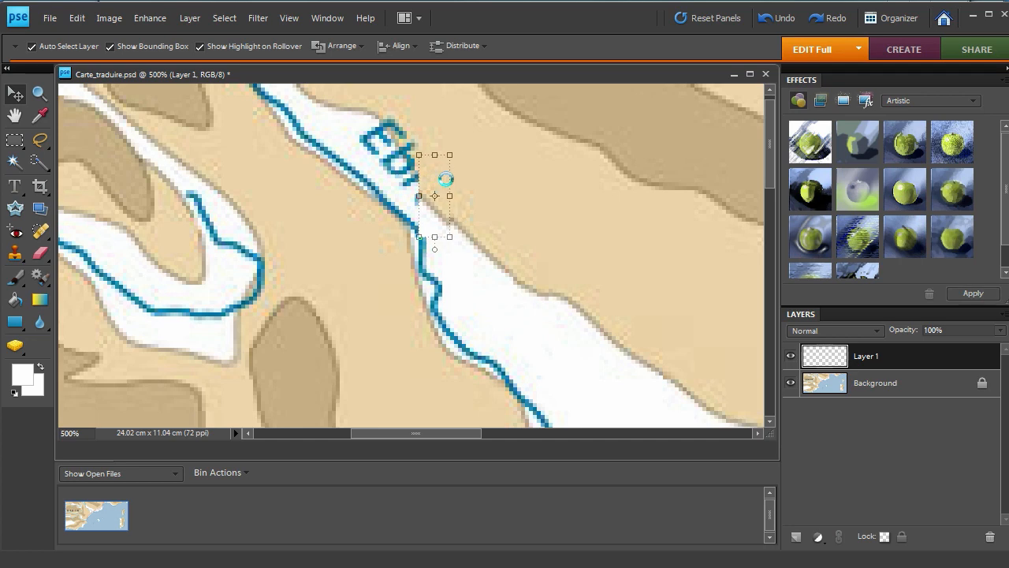
key(Up)
key(Up)
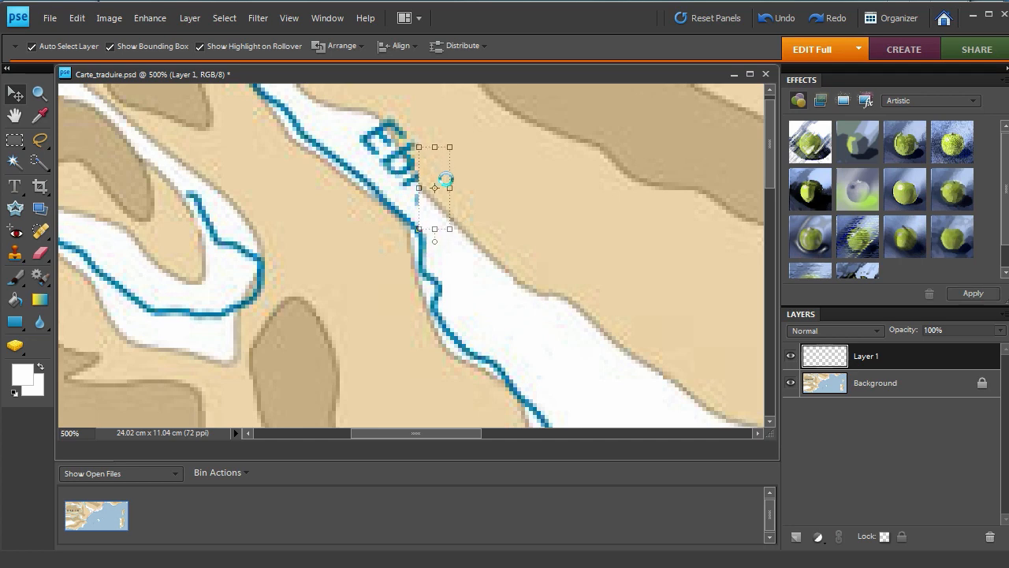
- Paste a second copy of the bank patch and place it over the middle letters of the Ebro label
key(ctrl+v)
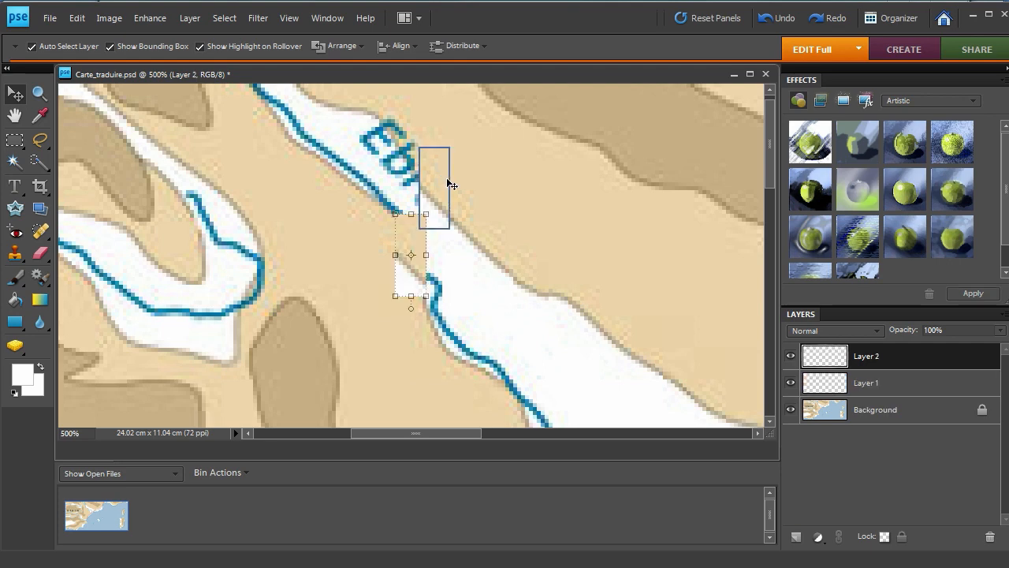
drag(424, 225, 412, 128)
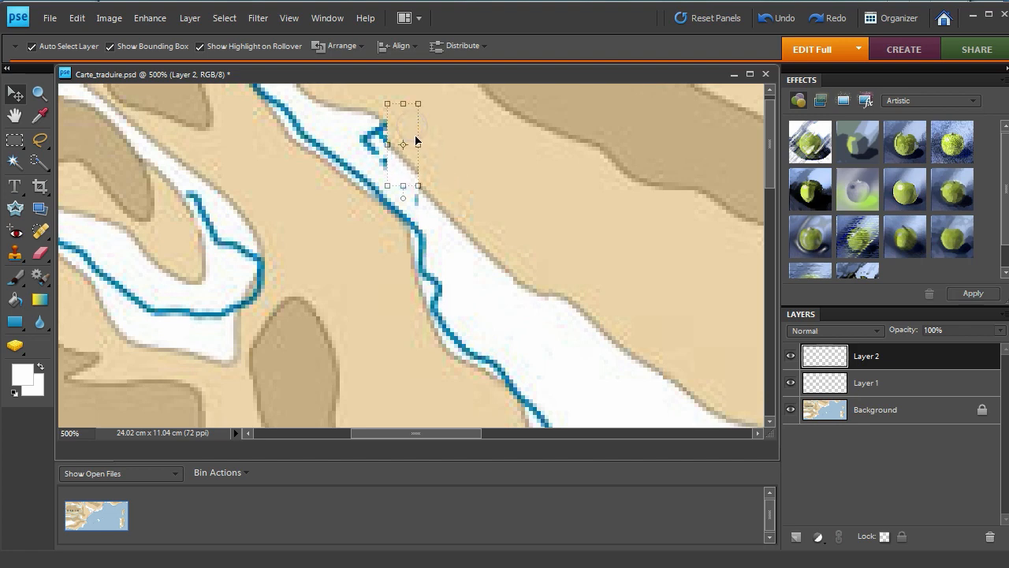
click(407, 135)
- Rotate the second patch about 11° to follow the bank, nudge it down slightly and flatten the image
drag(416, 101, 415, 136)
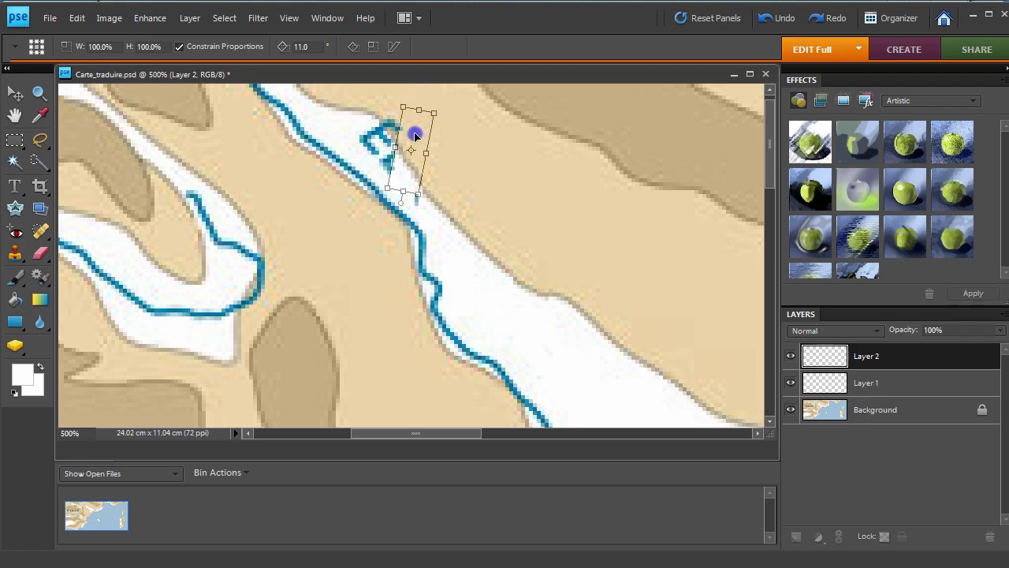
click(383, 217)
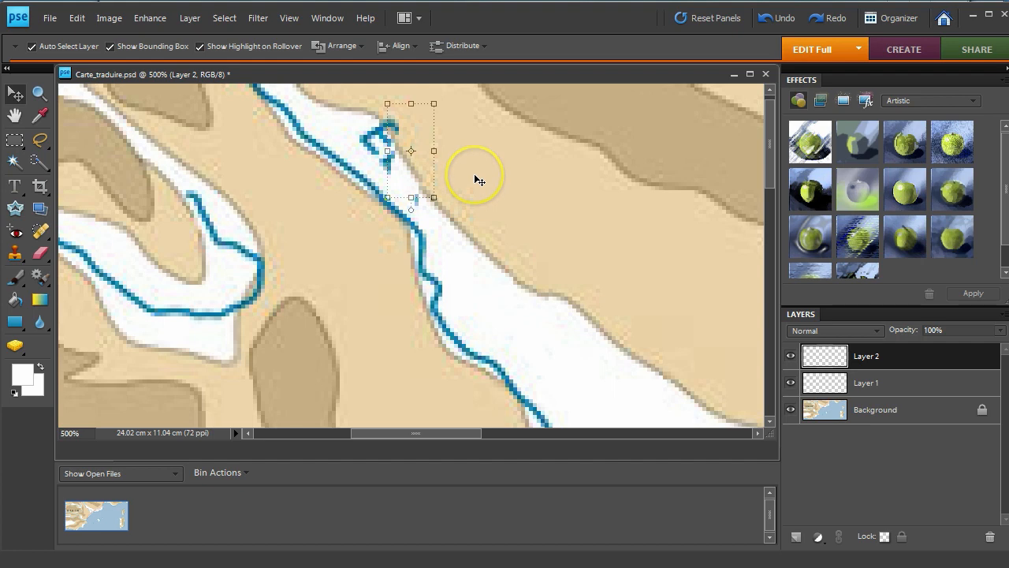
key(Down)
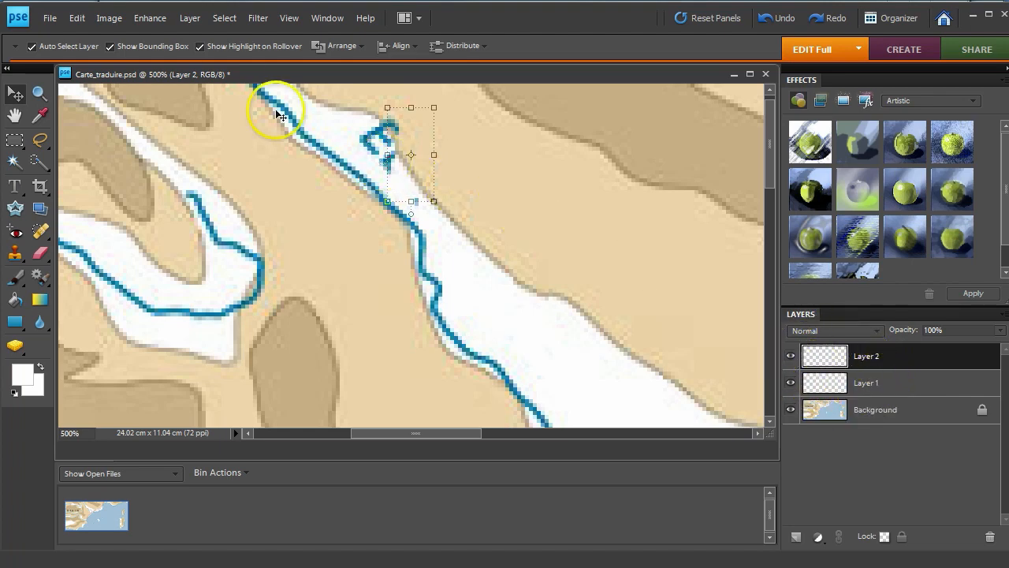
click(191, 17)
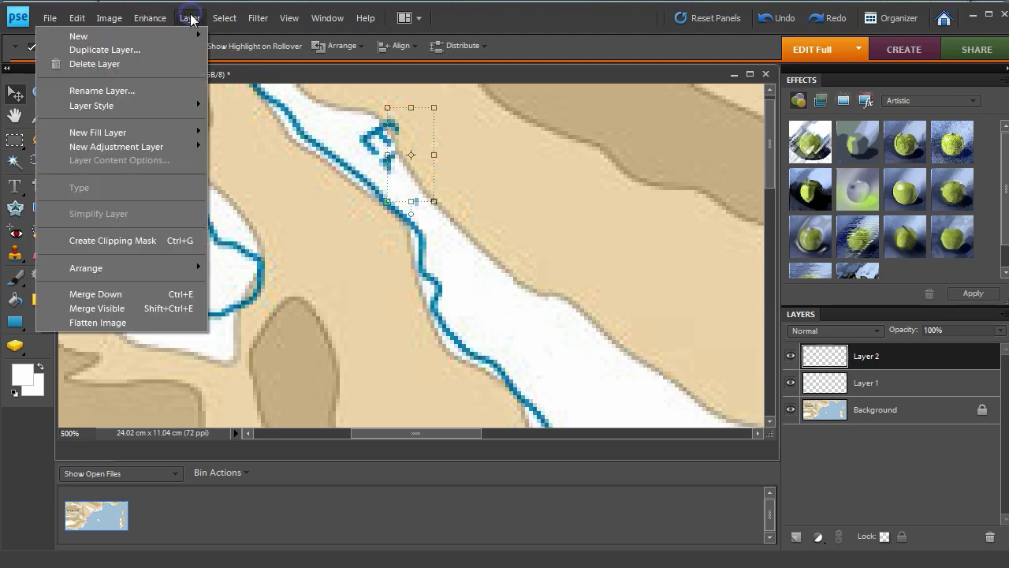
click(196, 323)
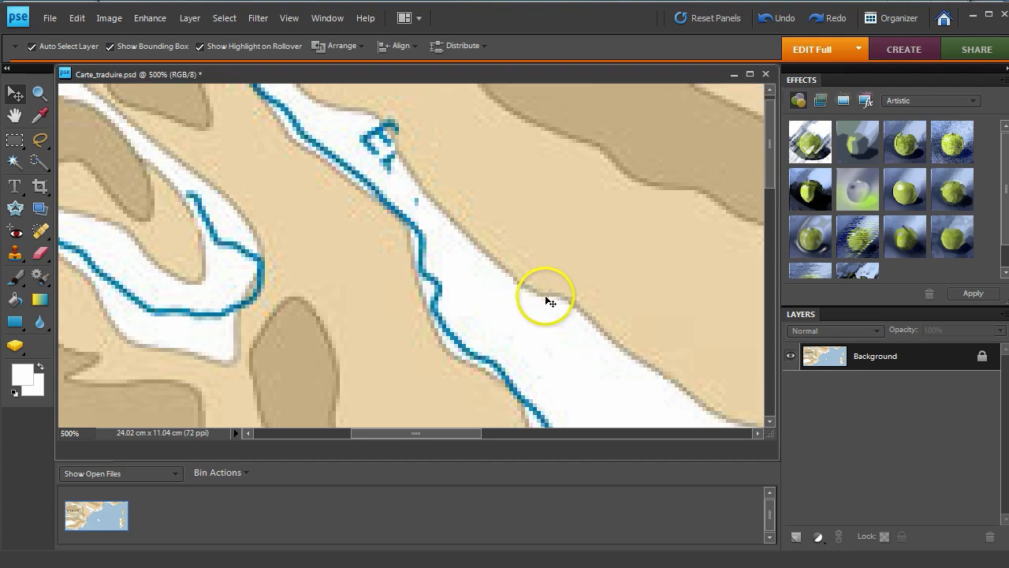
- Copy a rectangular patch of the bank's bend farther downstream to a new layer and move it over the letter E
click(16, 140)
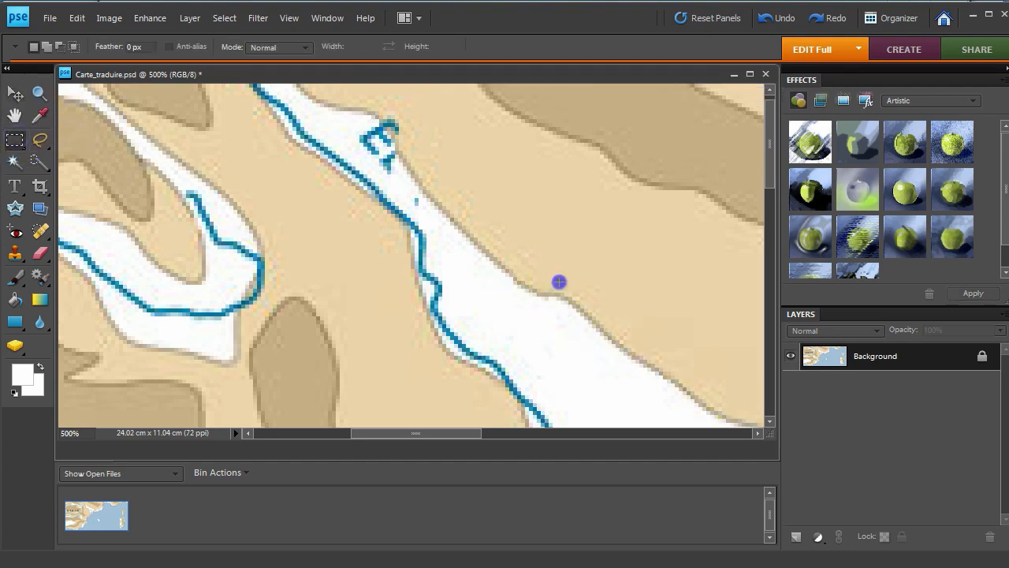
drag(559, 282, 588, 344)
key(ctrl+j)
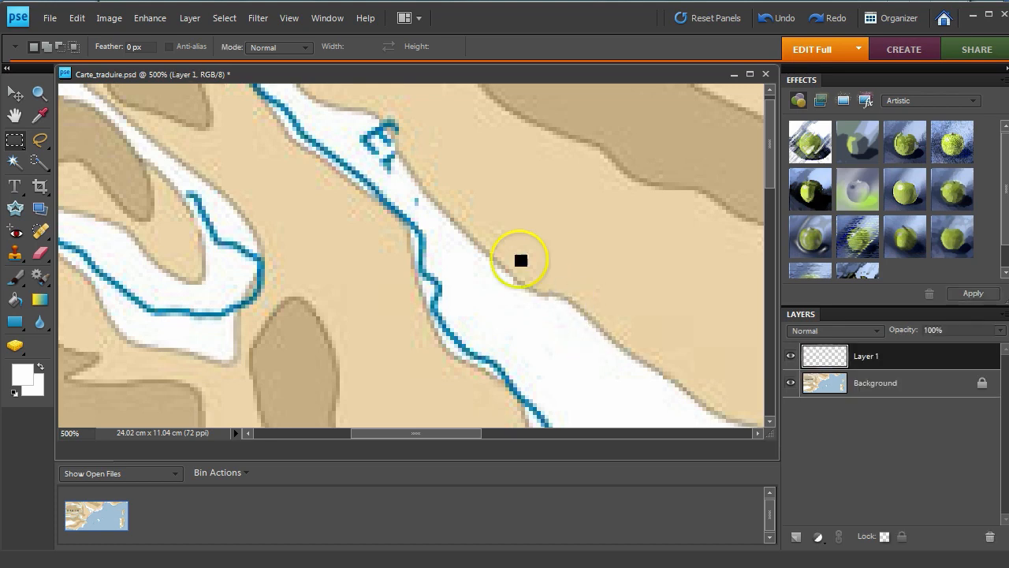
click(14, 93)
drag(575, 334, 400, 160)
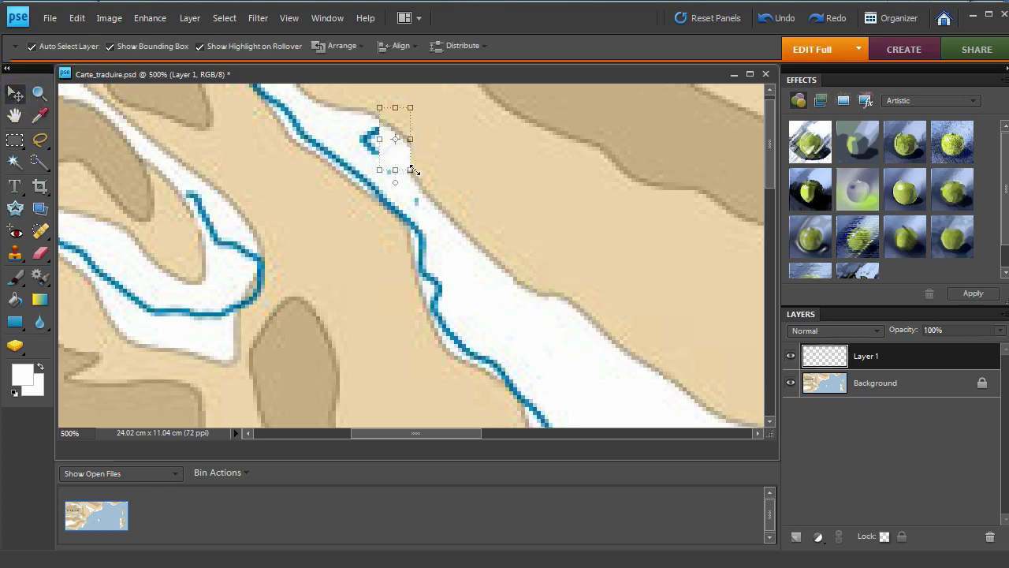
- Rotate the patch over the letter E about 16.8° to follow the bank and flatten the image
drag(412, 174, 413, 173)
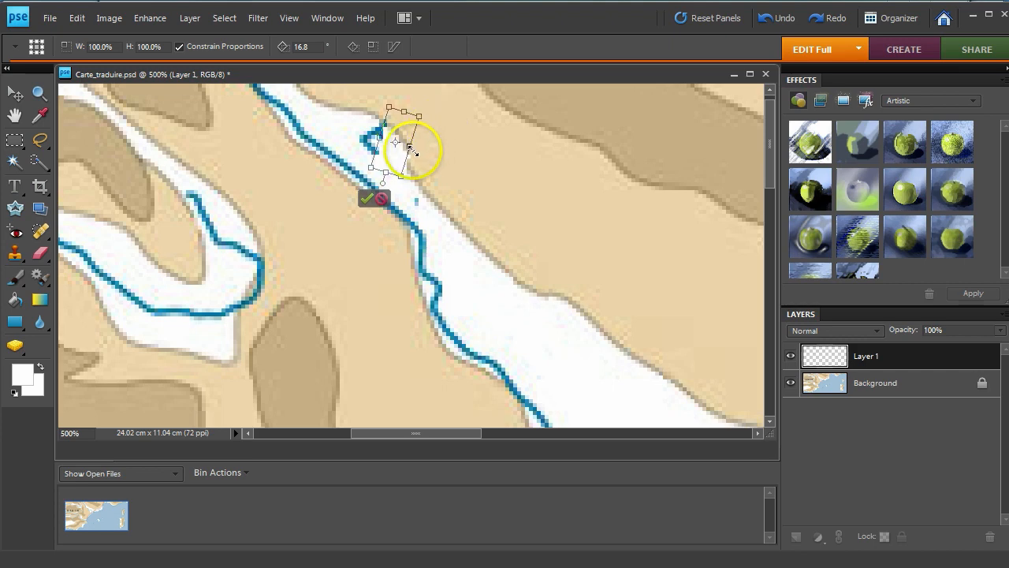
drag(412, 149, 412, 150)
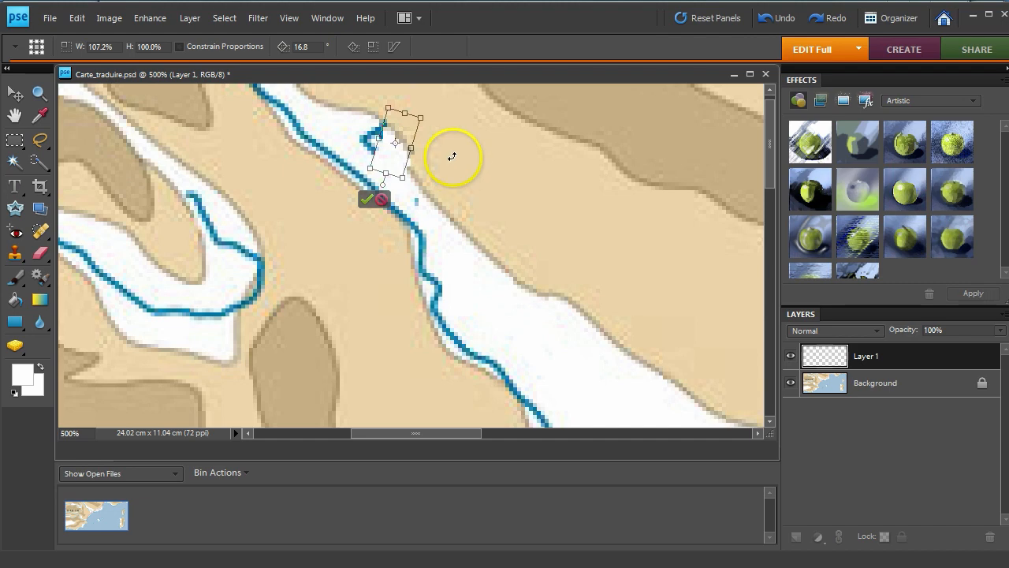
click(382, 198)
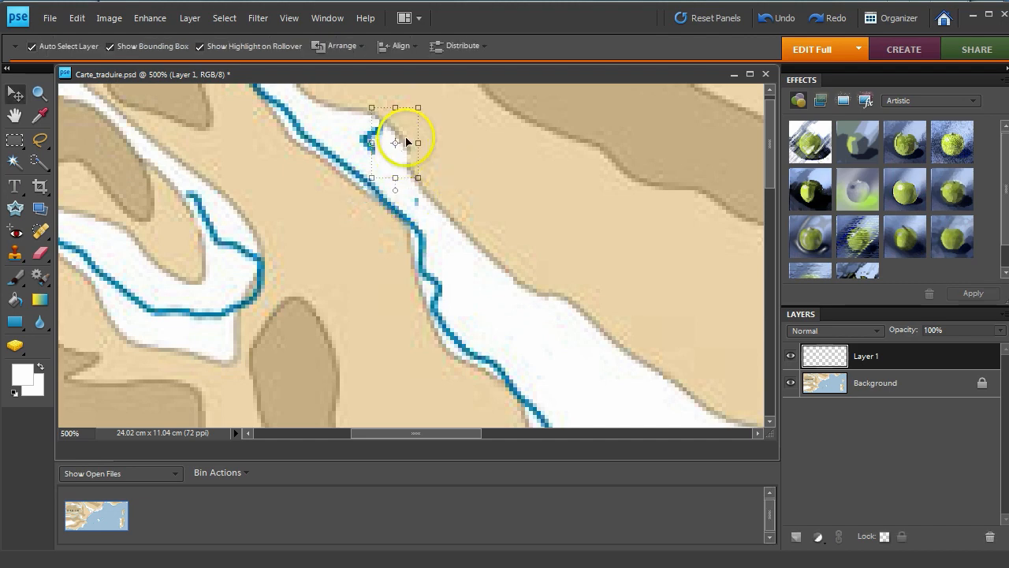
click(422, 183)
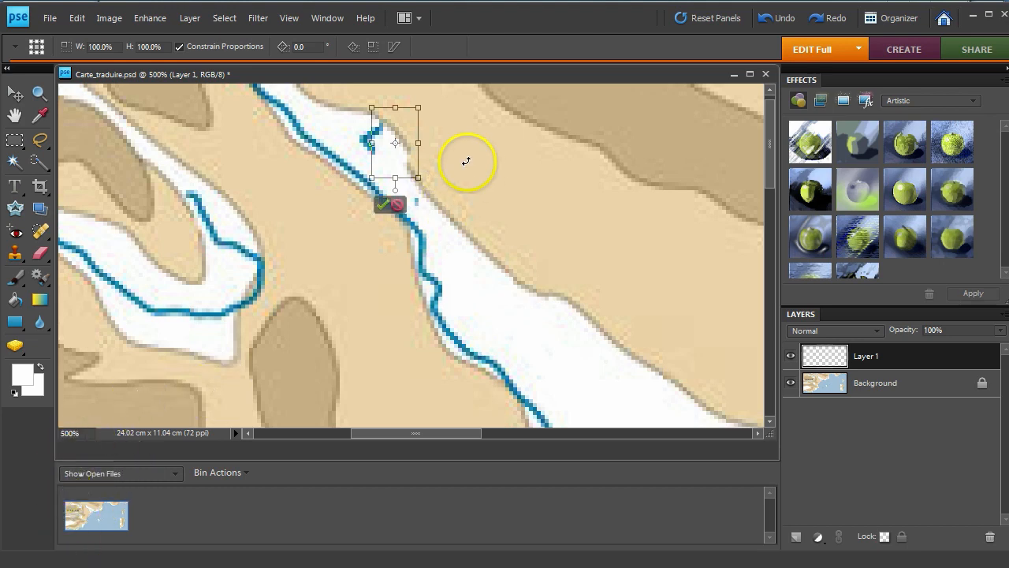
click(383, 206)
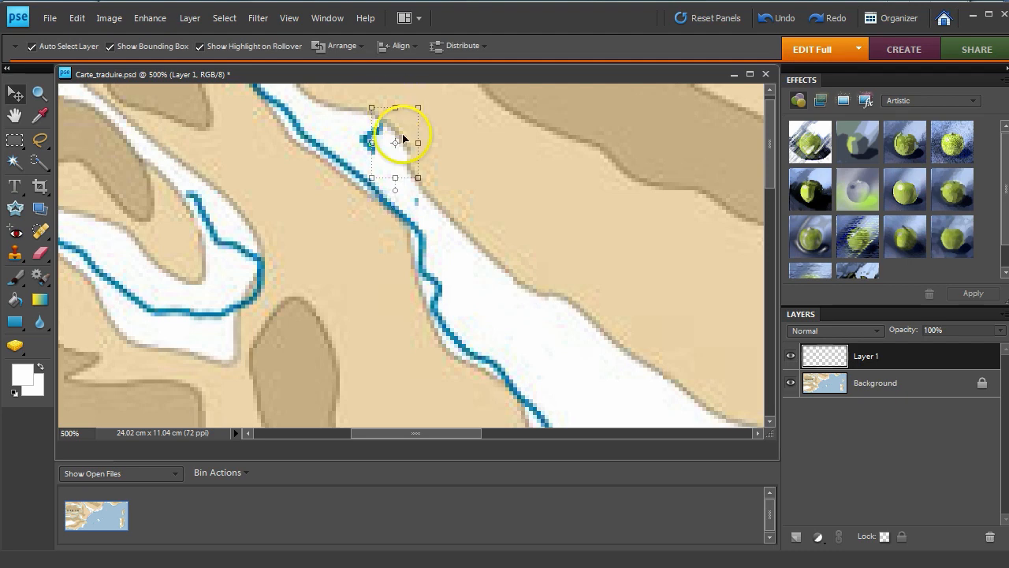
click(440, 153)
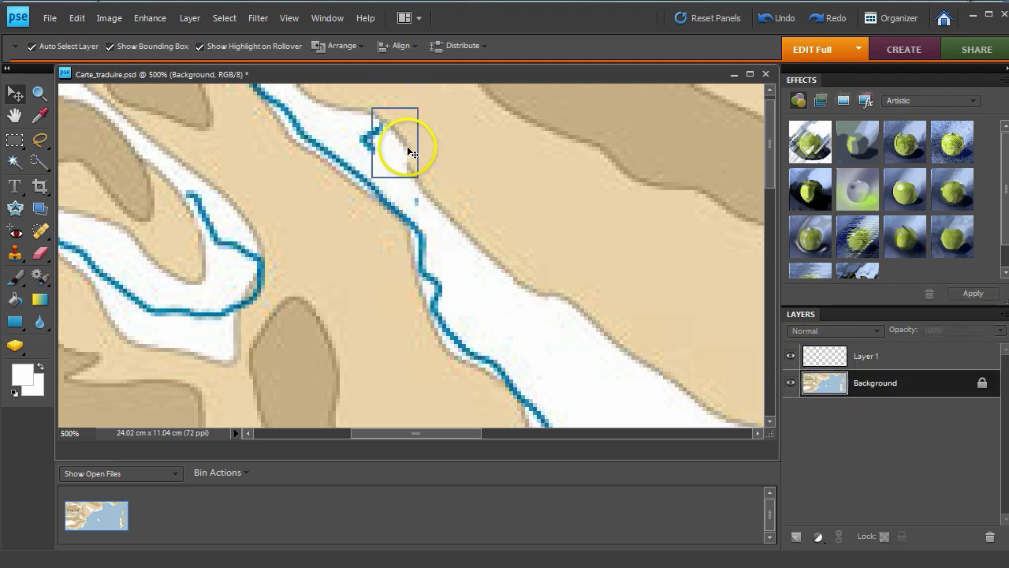
click(186, 18)
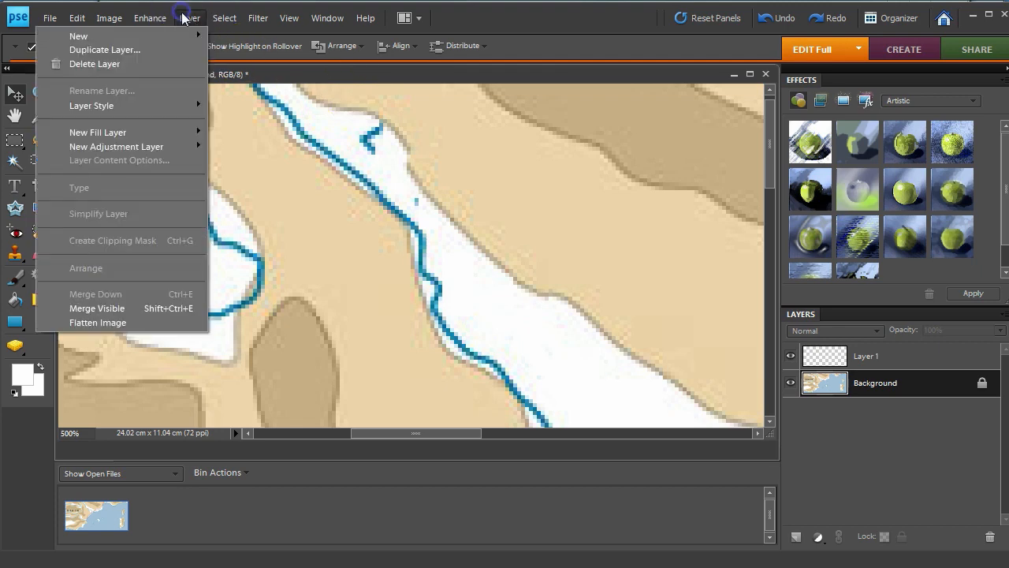
click(181, 321)
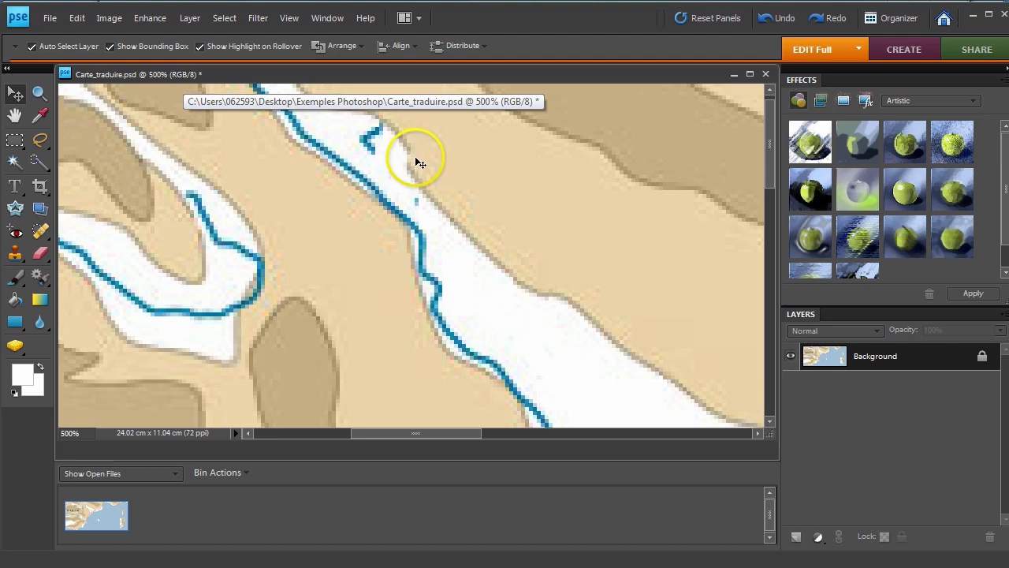
- Sample the brown bank outline beside the remains of the Ebro label as the foreground colour, working at 800% zoom
click(61, 433)
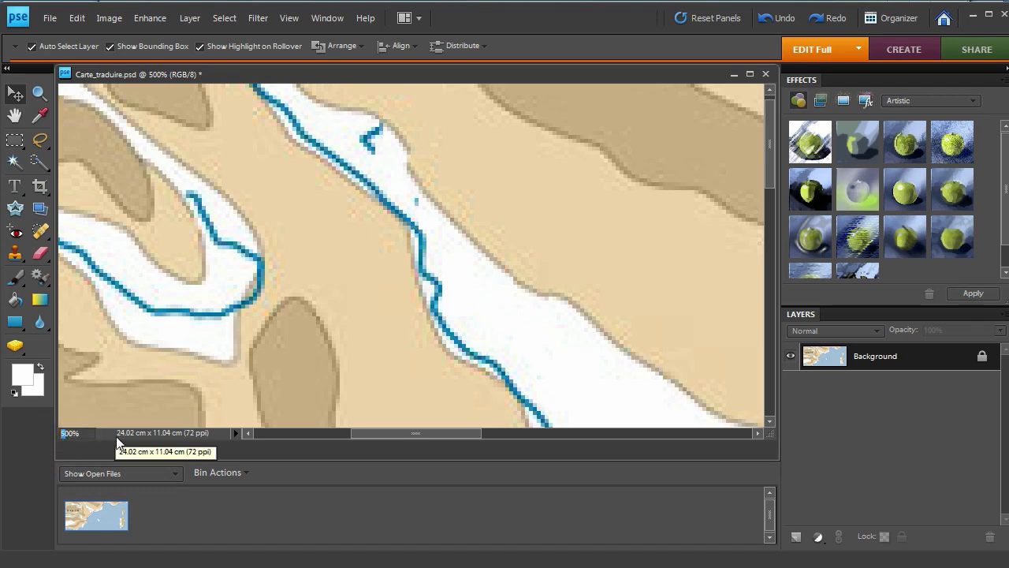
text(8)
key(Return)
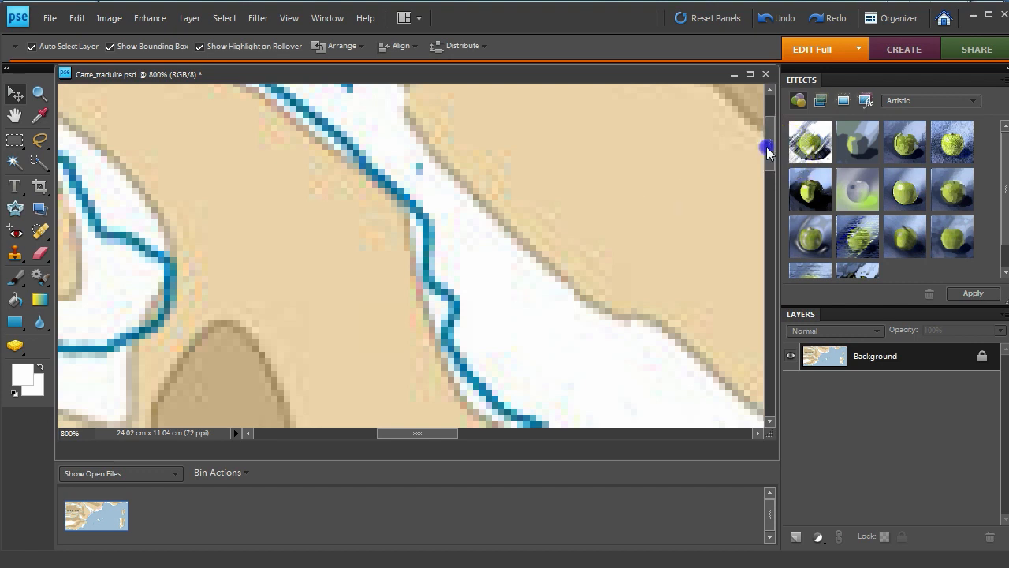
drag(769, 151, 766, 142)
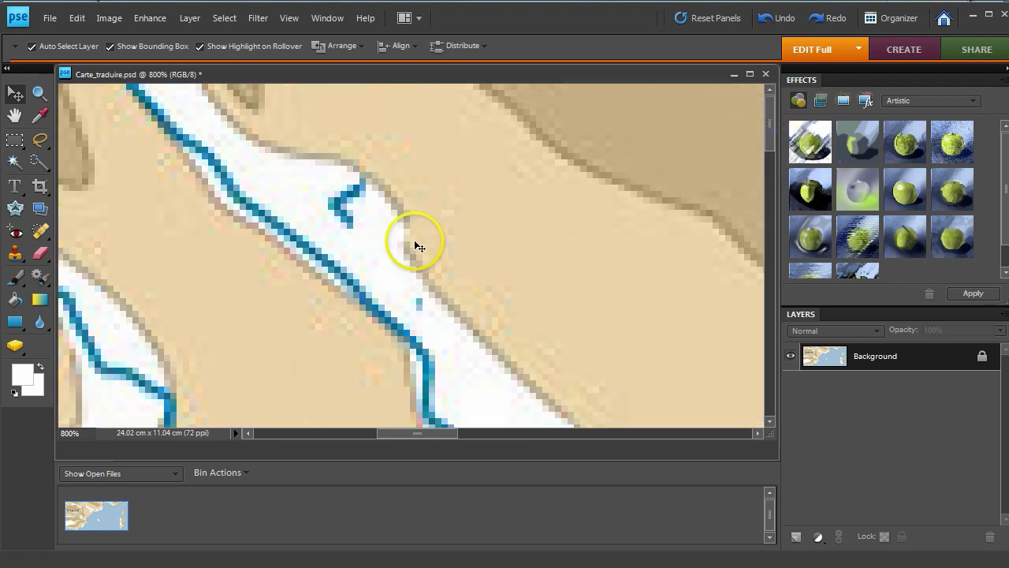
click(40, 115)
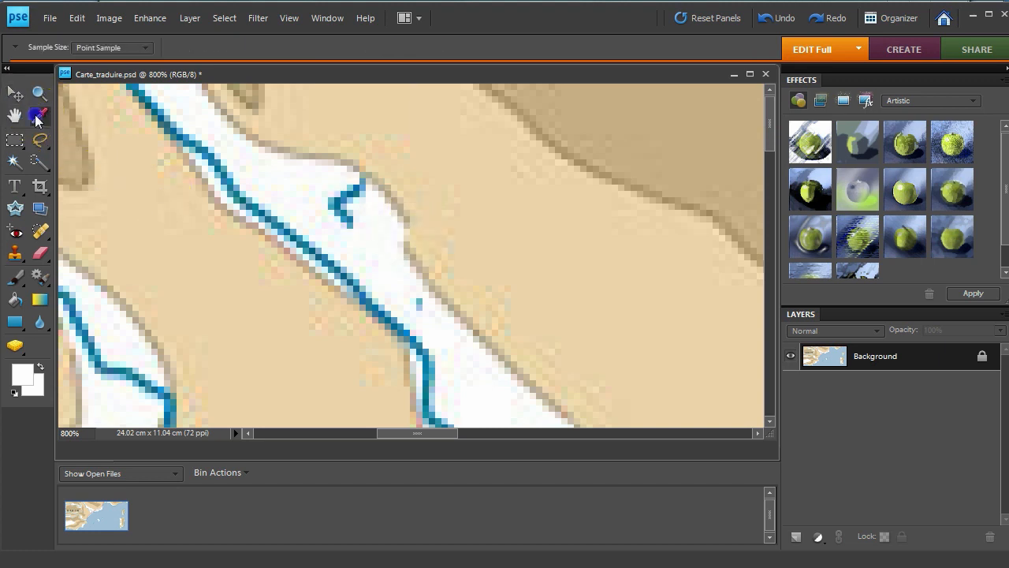
click(409, 218)
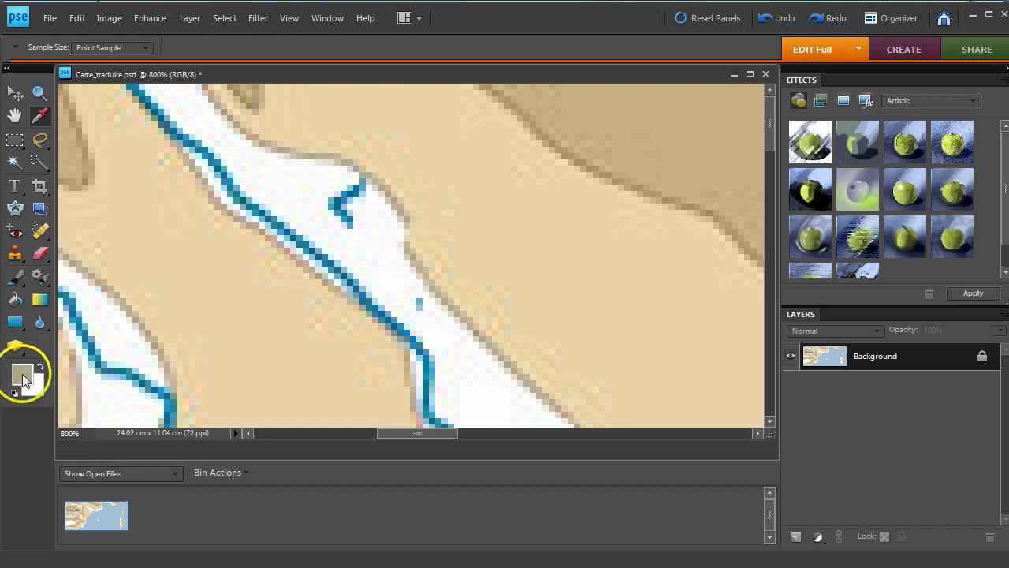
- Activate the Brush tool and set its size to 1 px
click(13, 278)
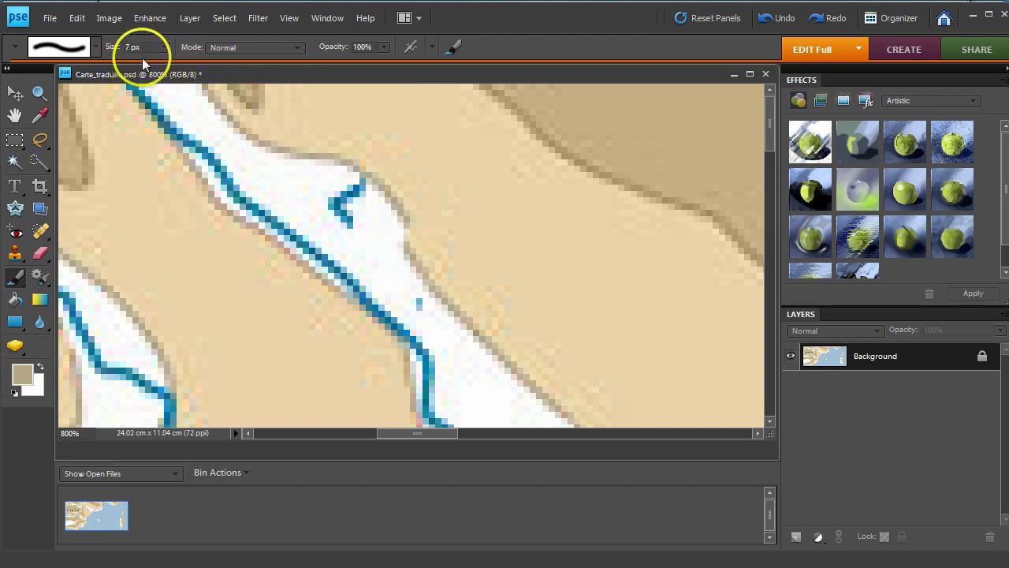
click(144, 45)
click(164, 48)
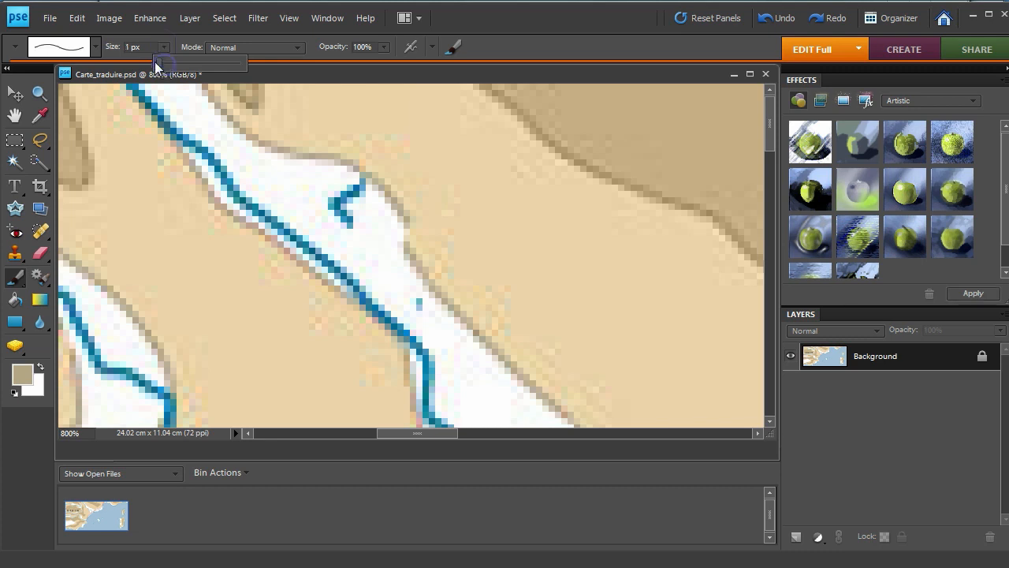
- Retouch the brown bank outline beside the former Ebro label with the 1 px brush
click(130, 50)
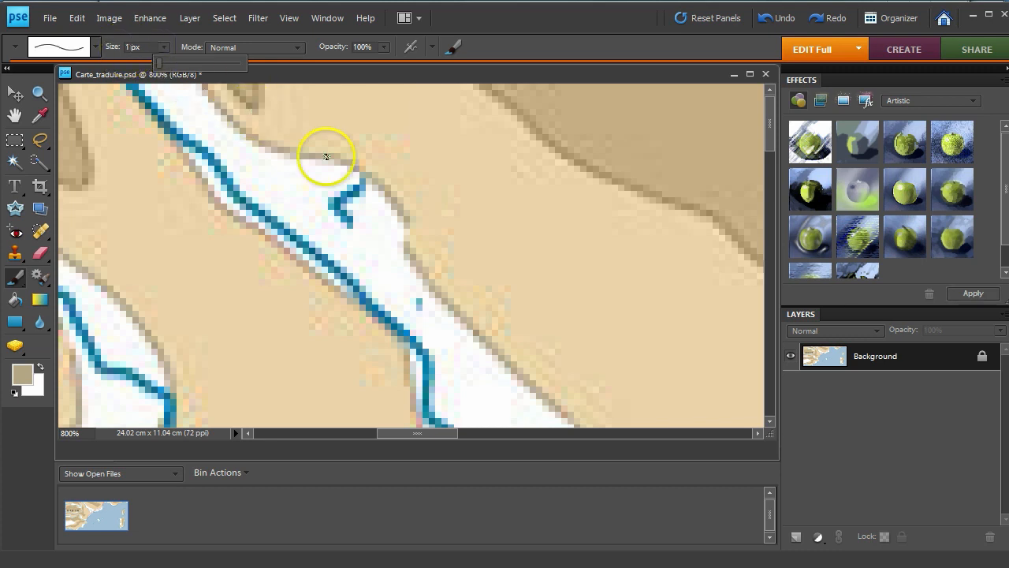
click(406, 223)
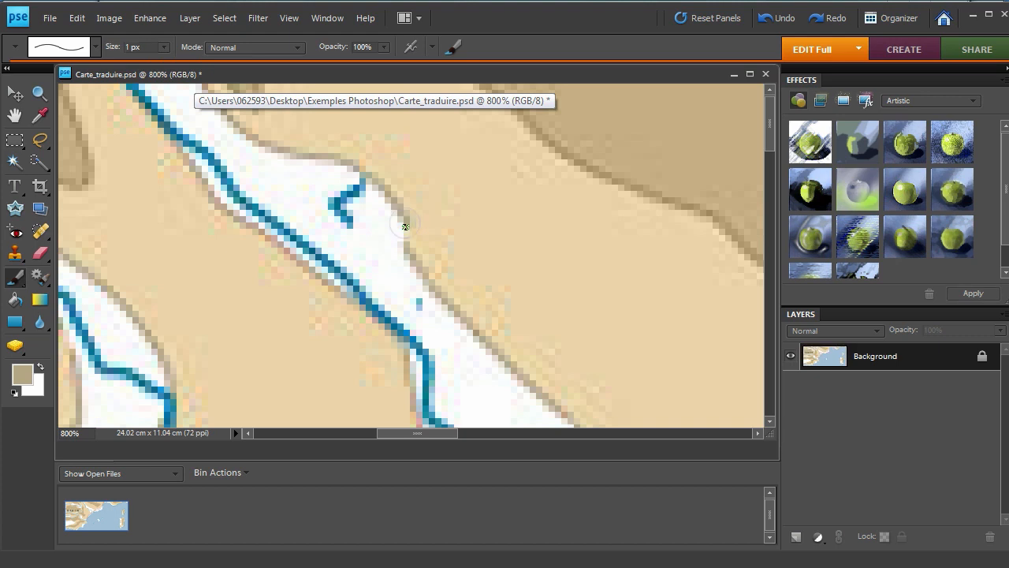
click(404, 237)
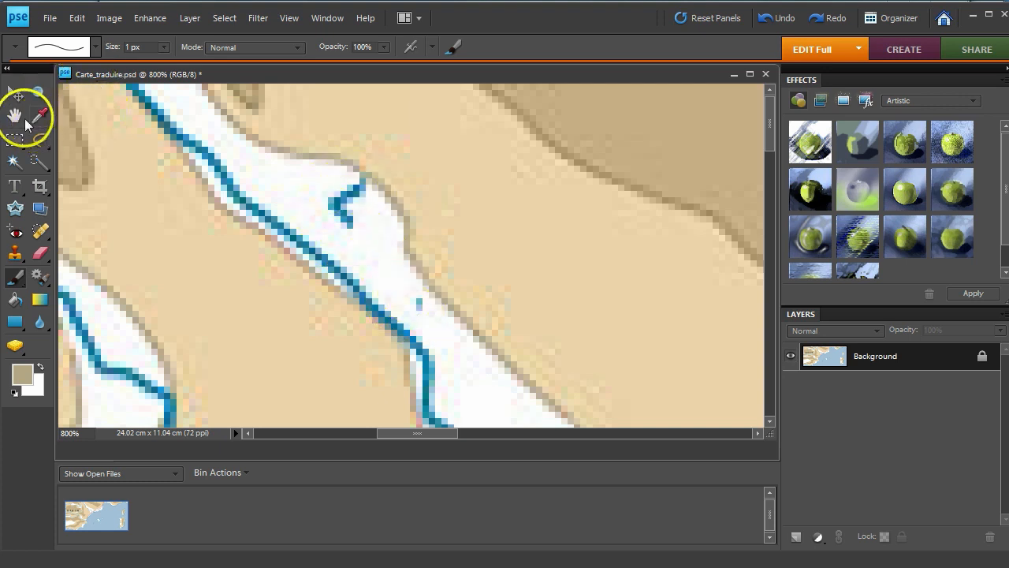
- Erase the blue remains of the Ebro label in the white area inside the bank, using the Eraser at 8 px and 1 px
click(39, 254)
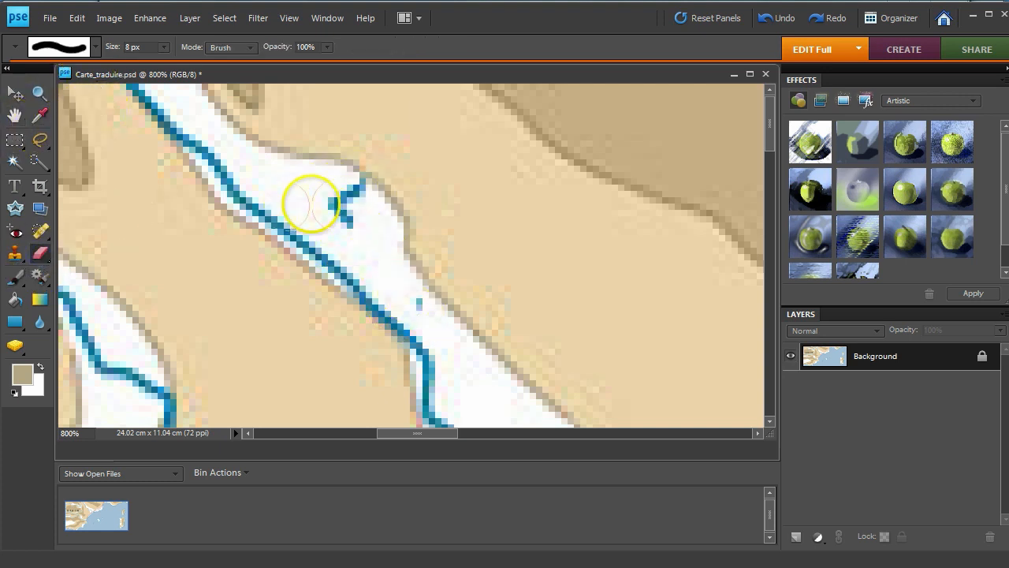
drag(310, 198, 332, 208)
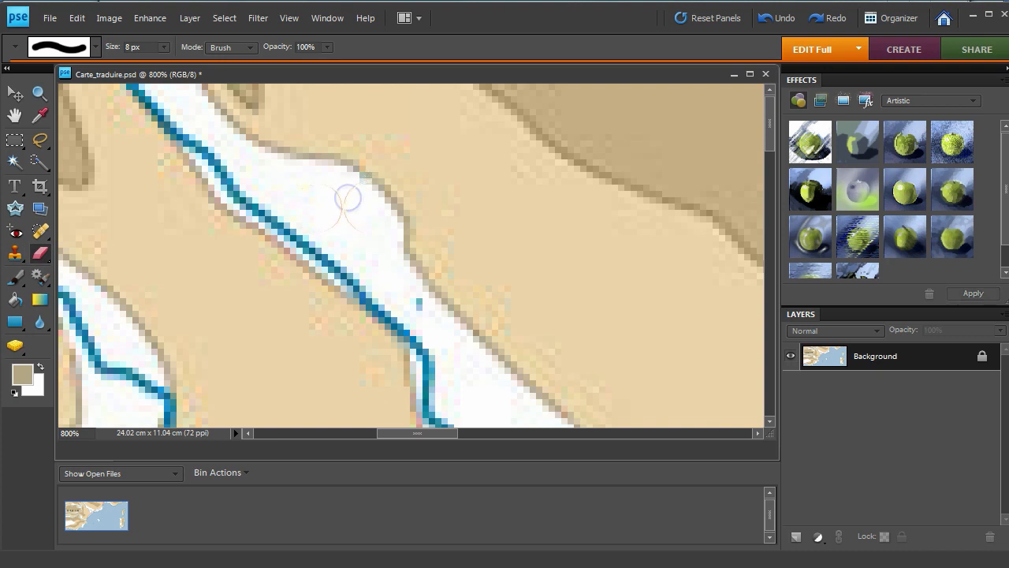
click(162, 48)
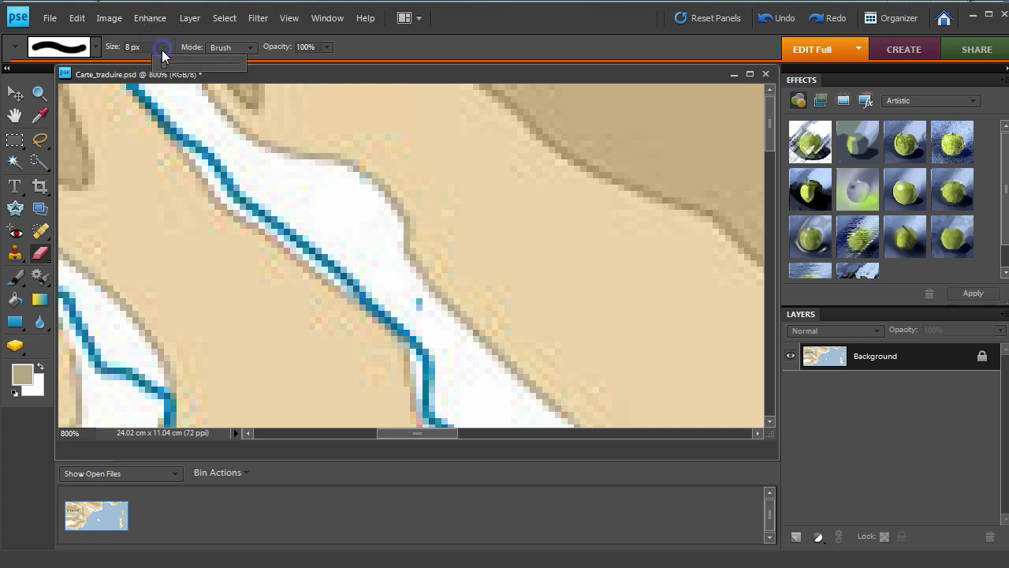
click(161, 67)
click(401, 303)
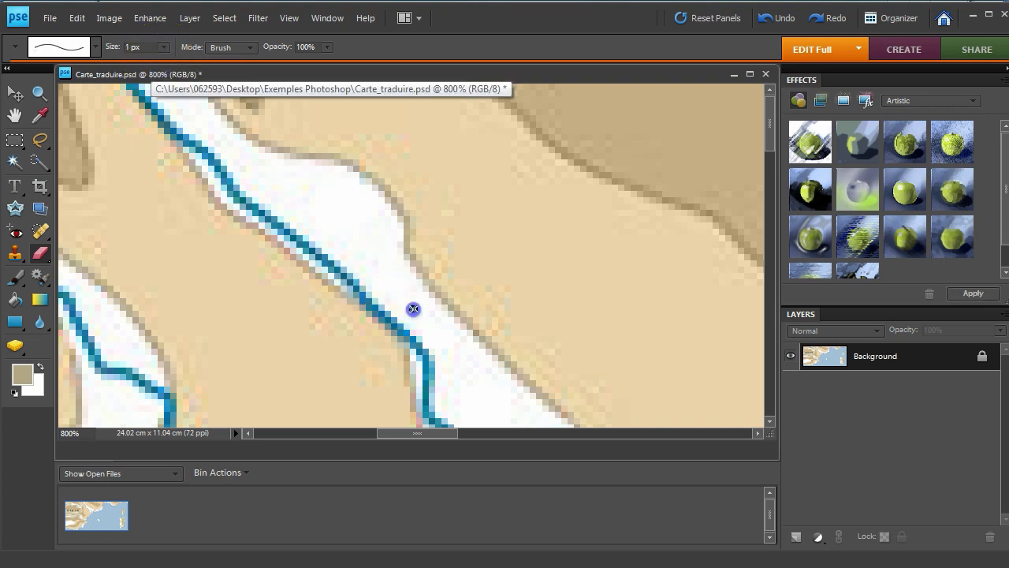
drag(413, 309, 358, 243)
click(361, 182)
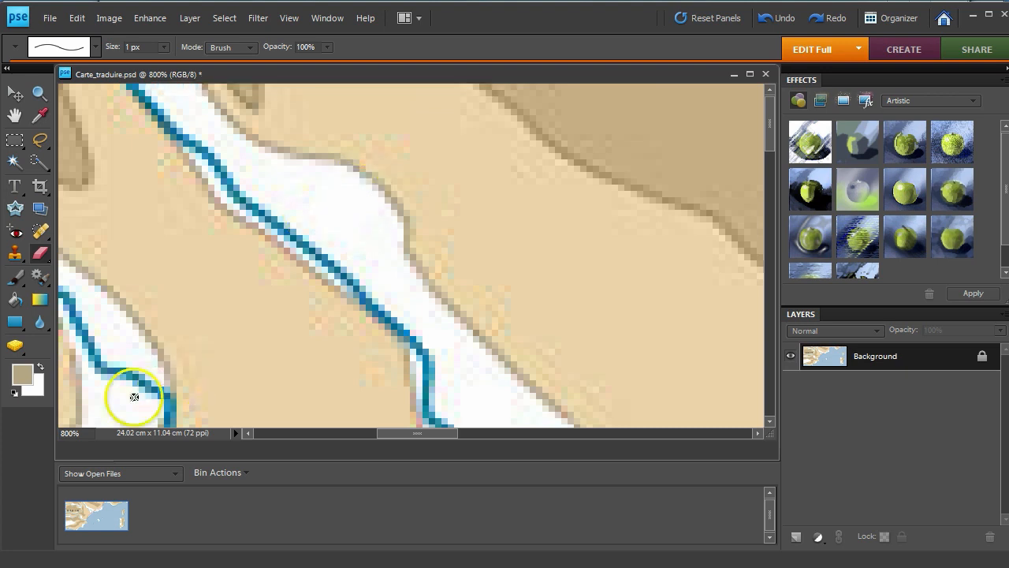
- Copy a narrow rectangular strip of the terrain between the letters A and I of SPAIN to a new layer at 400% zoom
click(61, 435)
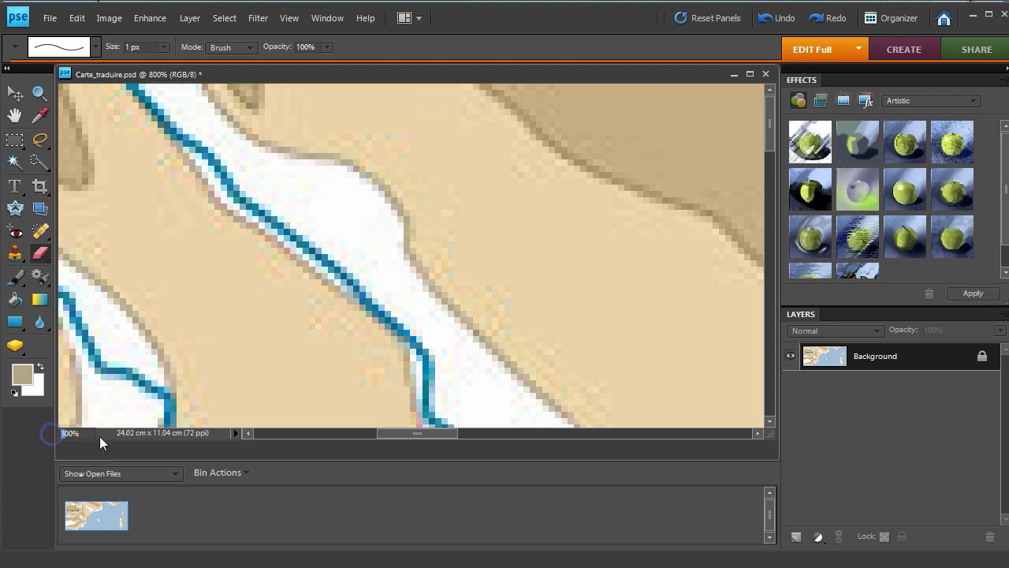
text(1)
key(Return)
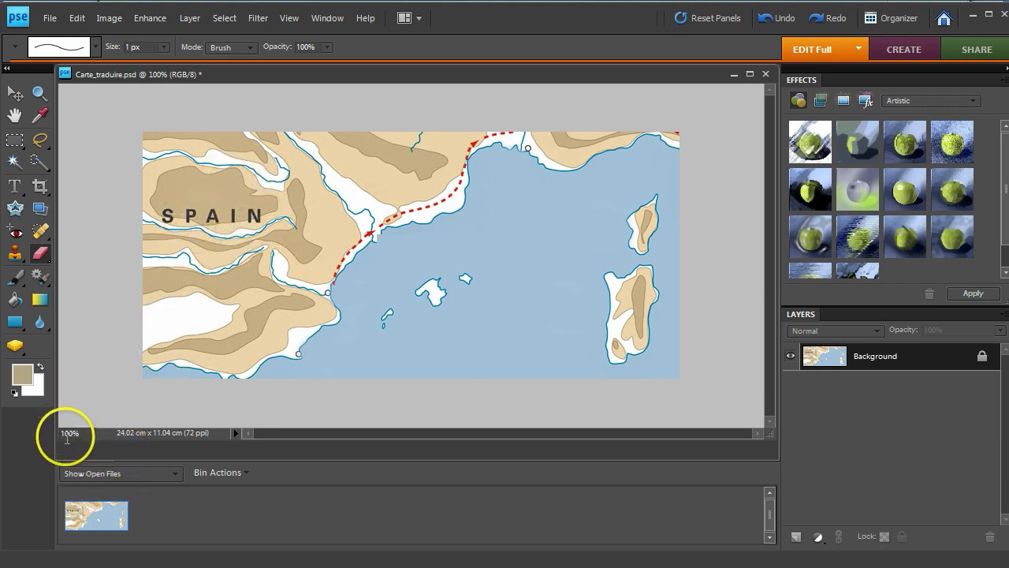
drag(66, 433, 50, 432)
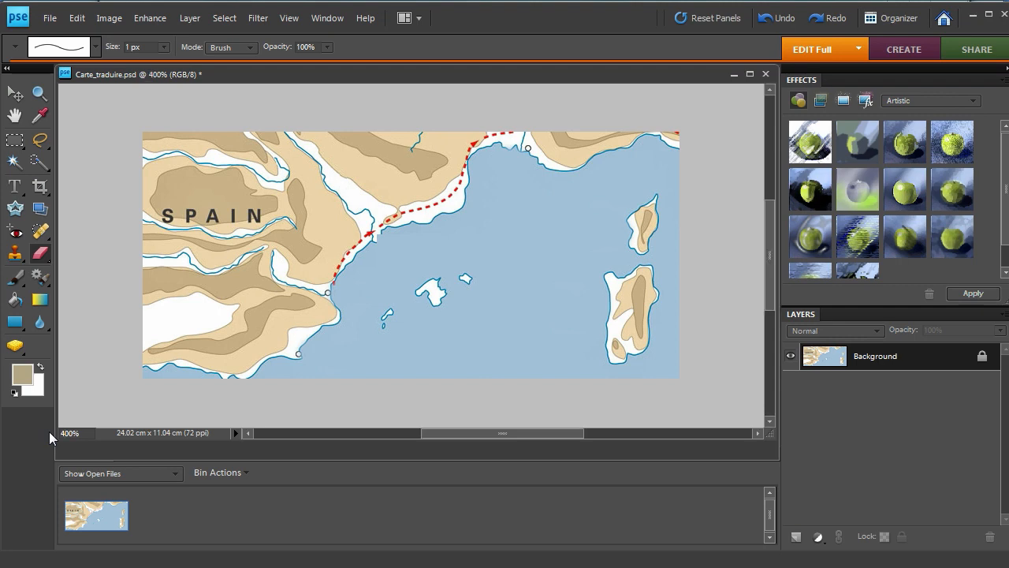
key(Return)
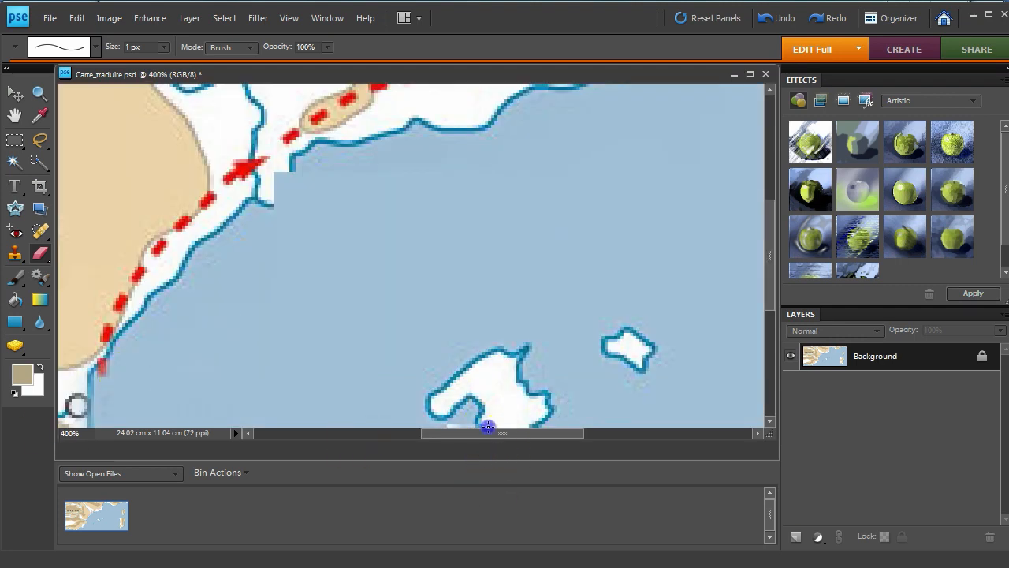
drag(453, 438, 284, 434)
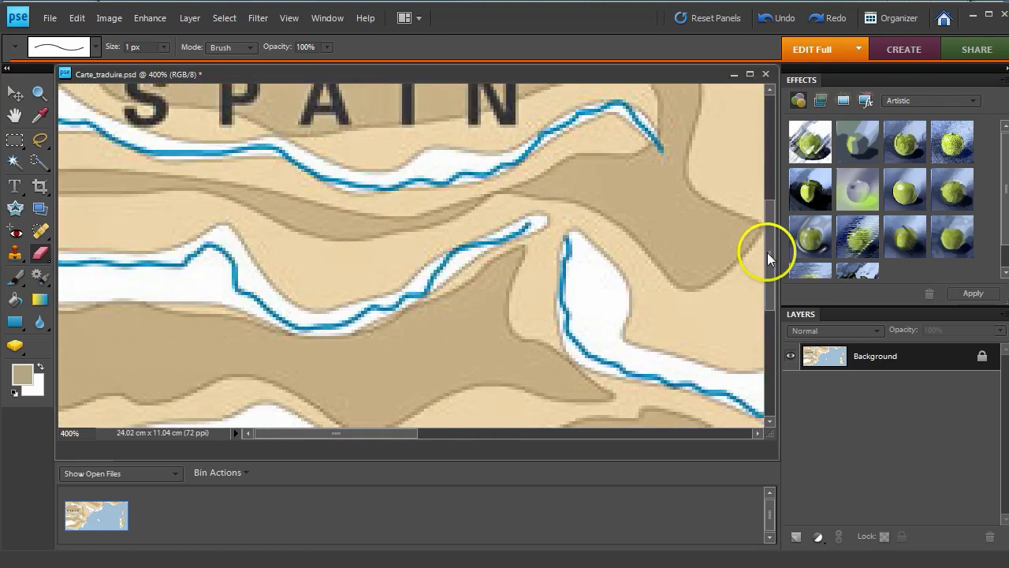
drag(767, 252, 766, 218)
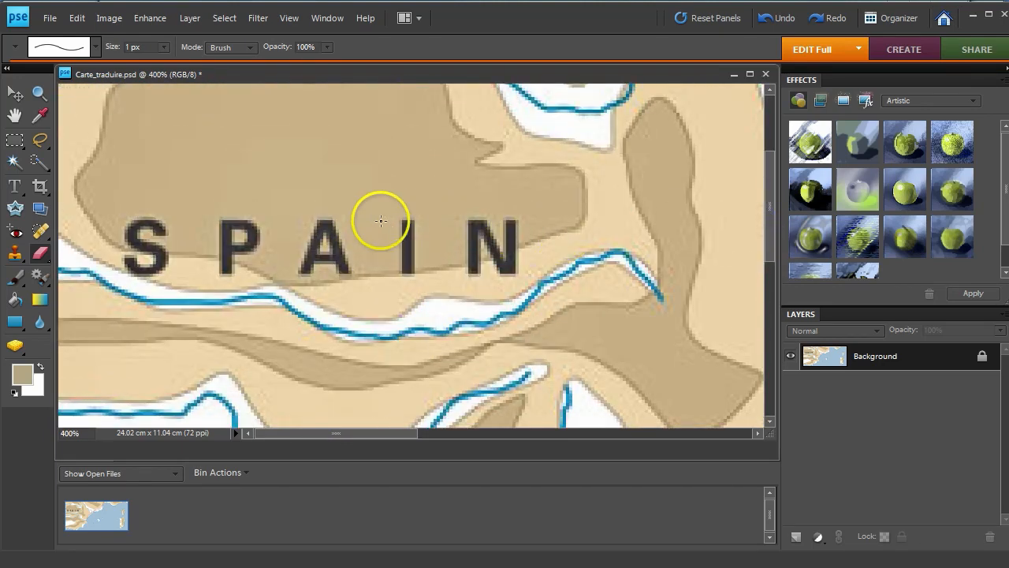
click(14, 141)
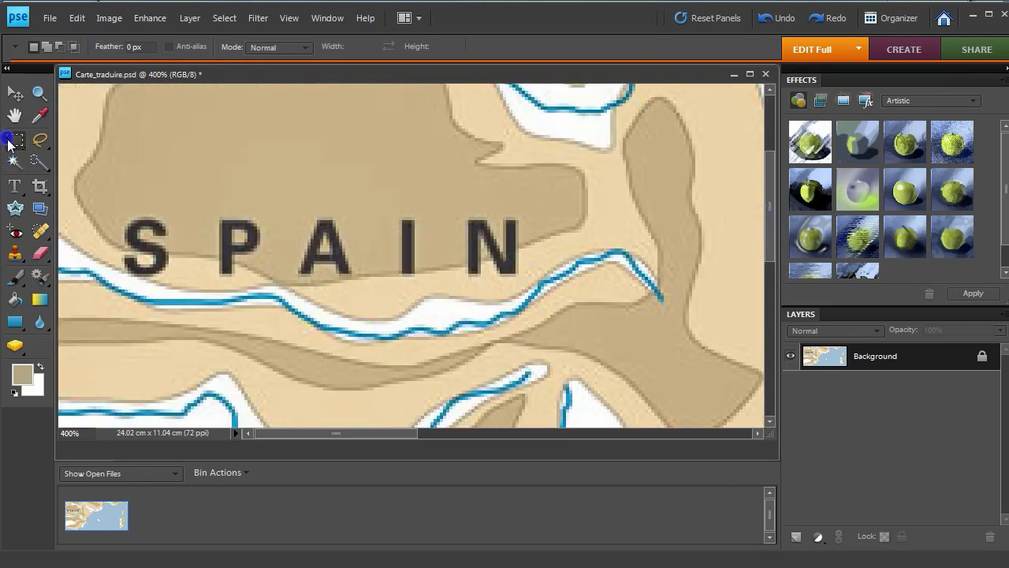
drag(379, 278, 392, 295)
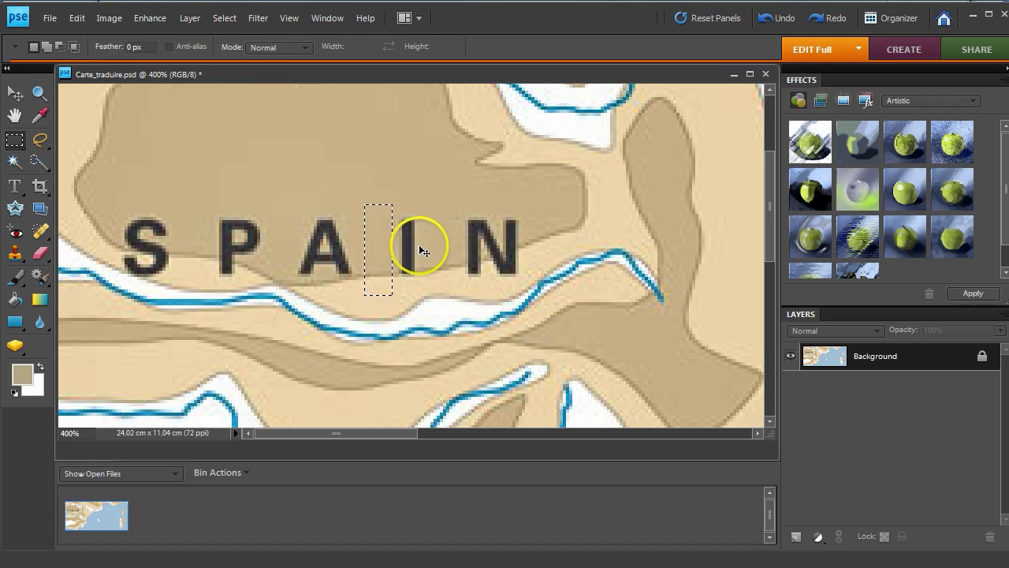
key(ctrl+j)
- Move the copied strip over the letter I of SPAIN, aligned with the terrain outline, and flatten the image
click(15, 93)
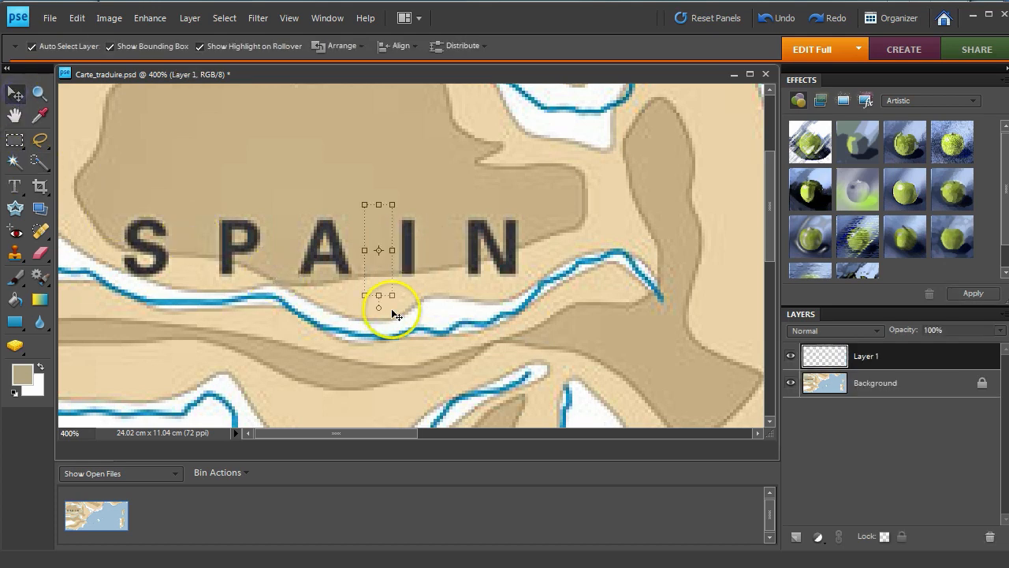
drag(383, 270, 406, 276)
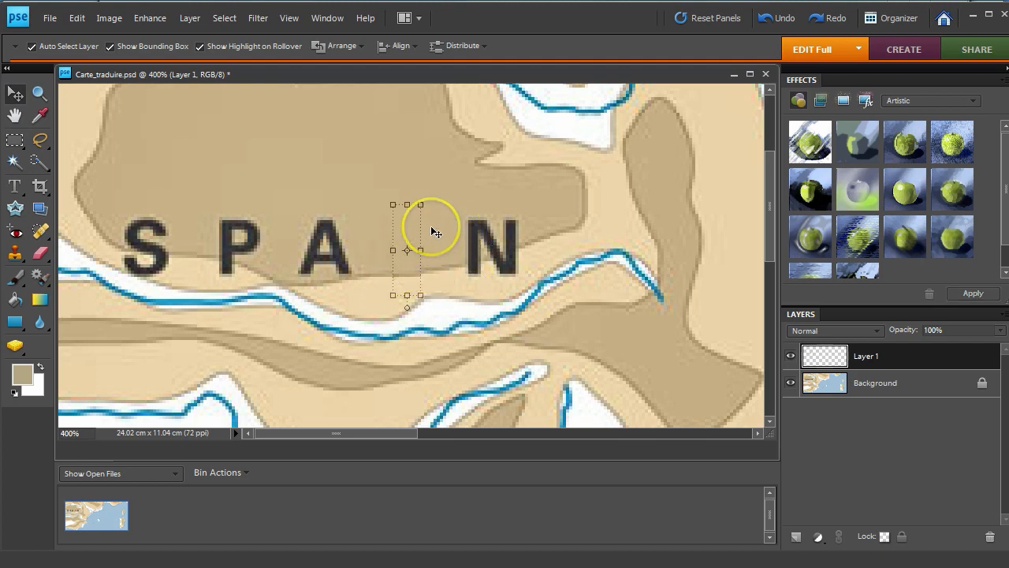
drag(432, 230, 431, 227)
click(452, 216)
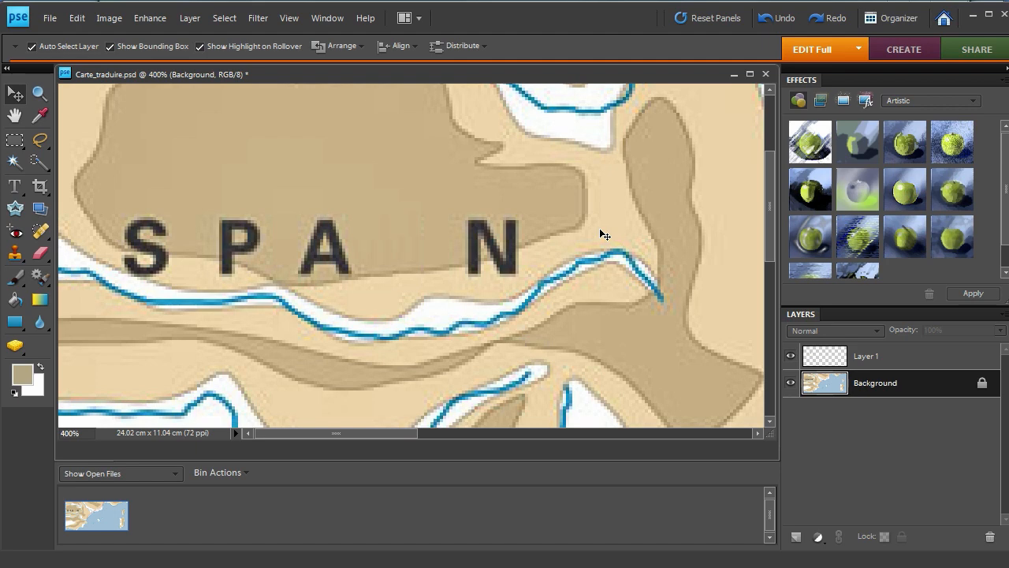
click(193, 18)
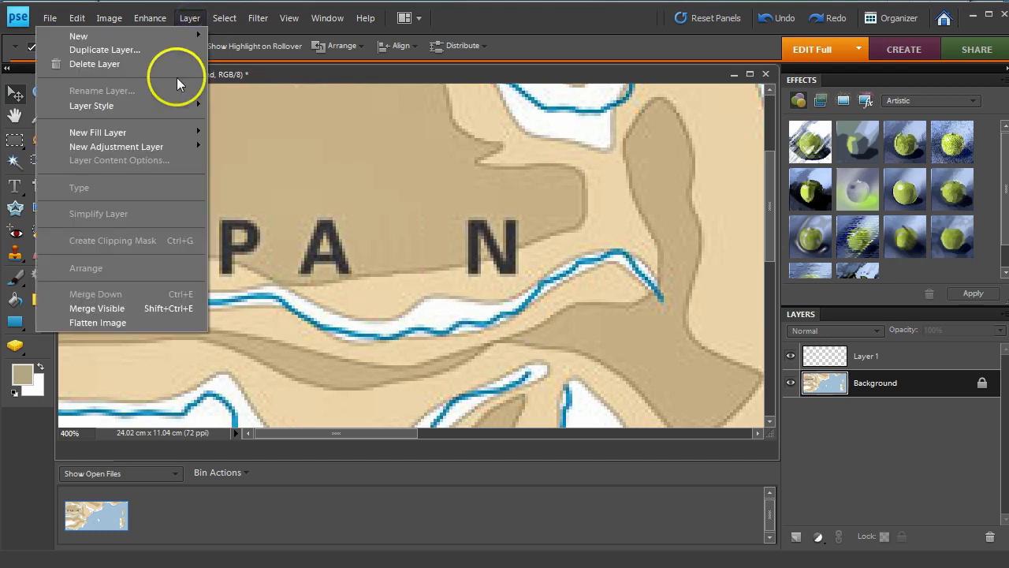
click(173, 317)
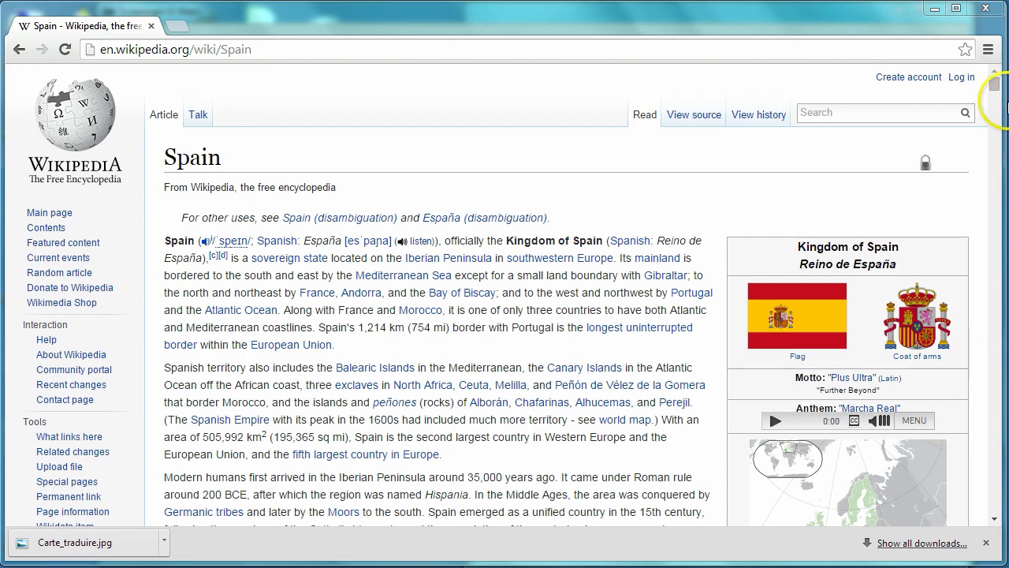
- In the web browser, open the French version of the Wikipedia article on Spain
mouse_move(993, 84)
mouse_down()
mouse_move(995, 105)
mouse_move(995, 75)
mouse_up()
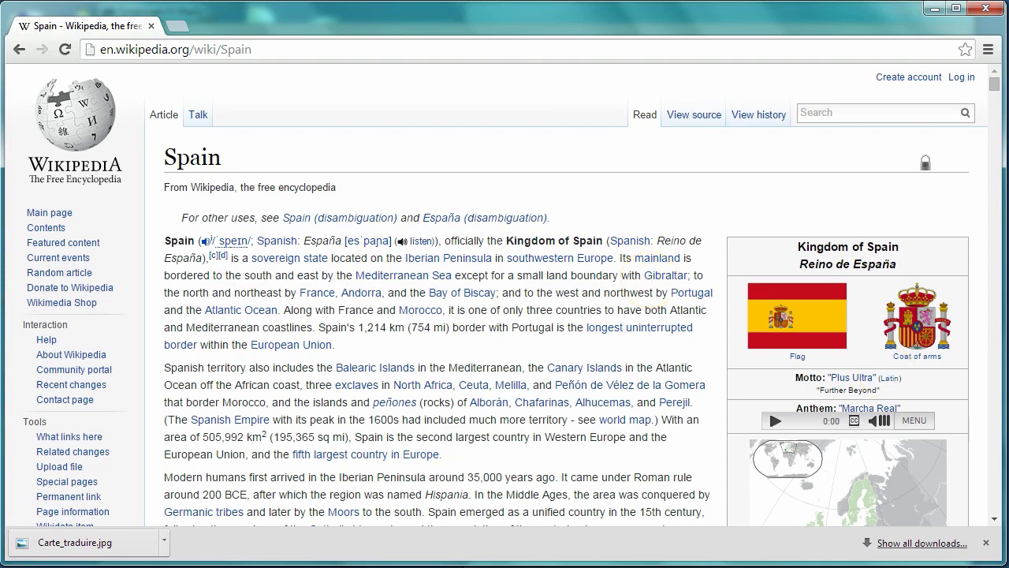
click(994, 520)
click(994, 520)
click(994, 519)
click(994, 519)
click(994, 519)
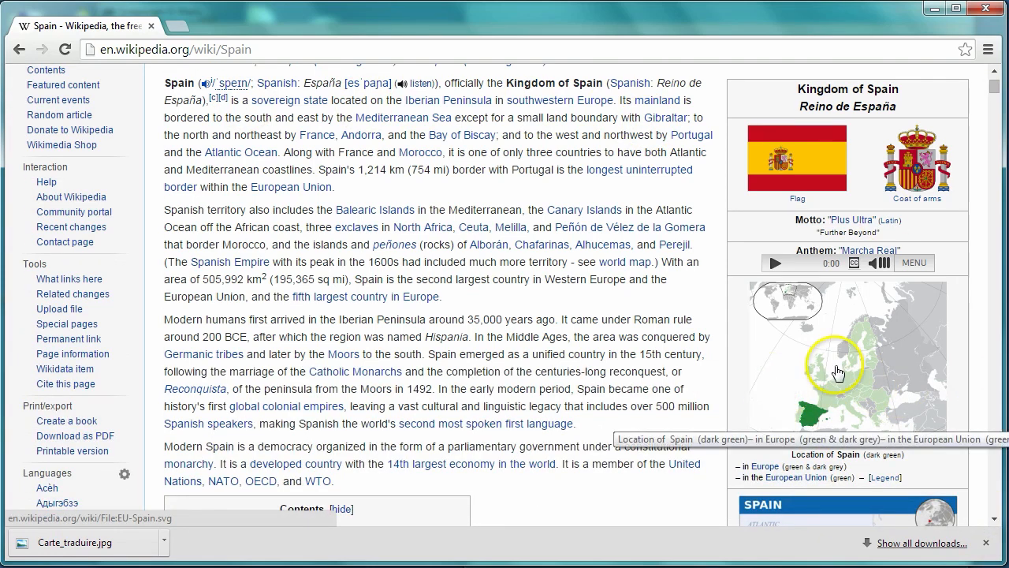
click(994, 519)
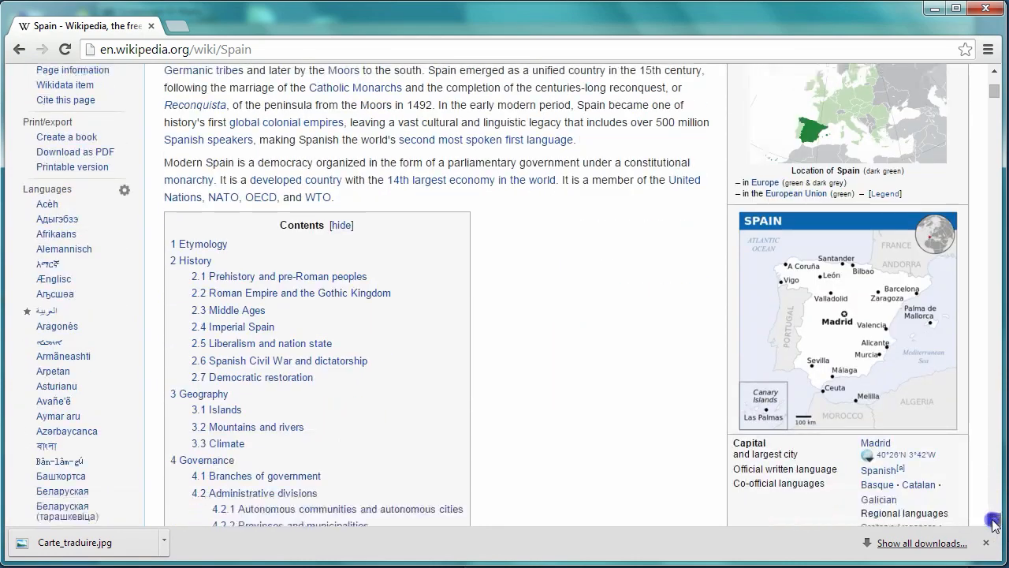
drag(994, 523, 990, 516)
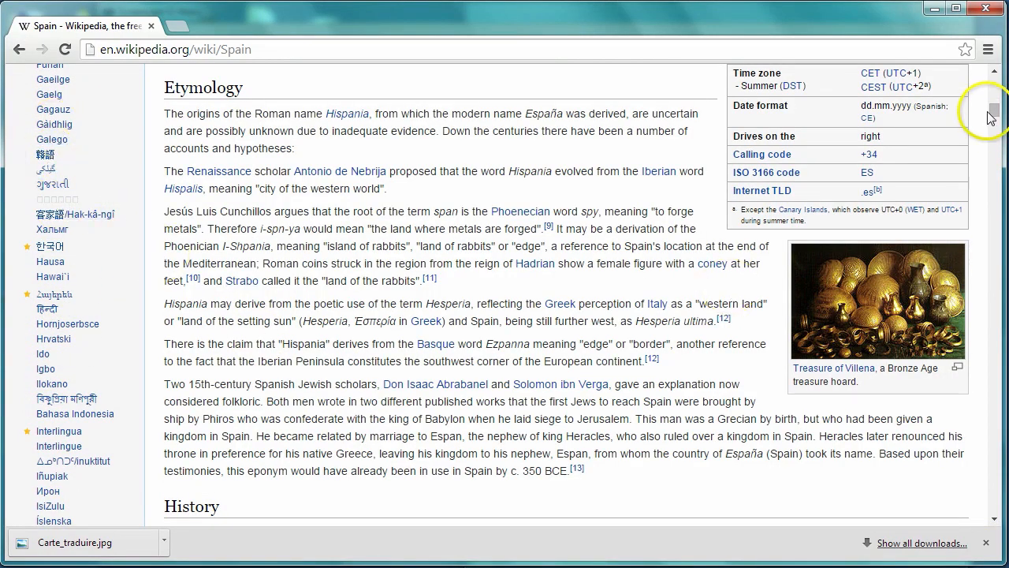
click(990, 75)
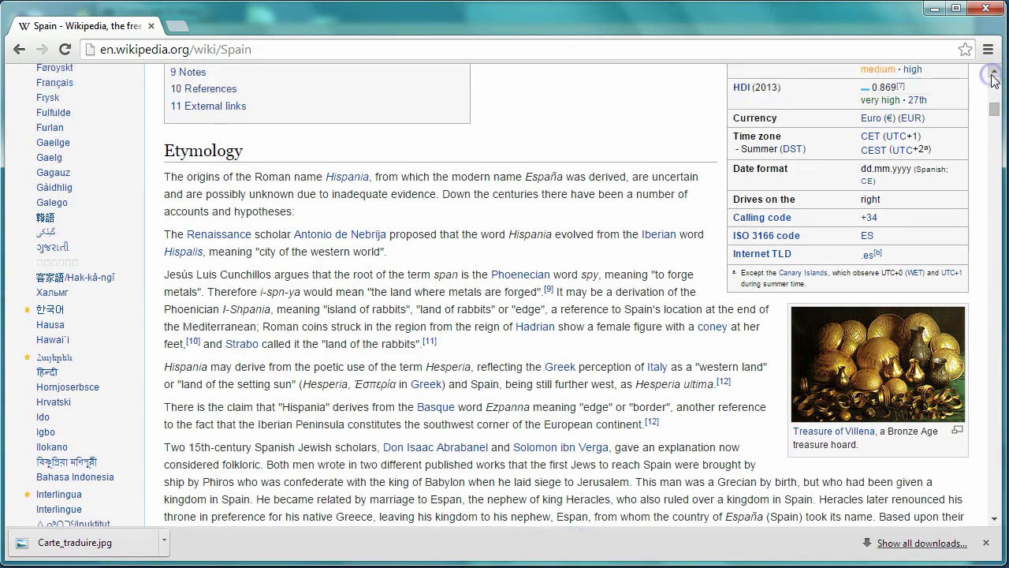
click(65, 92)
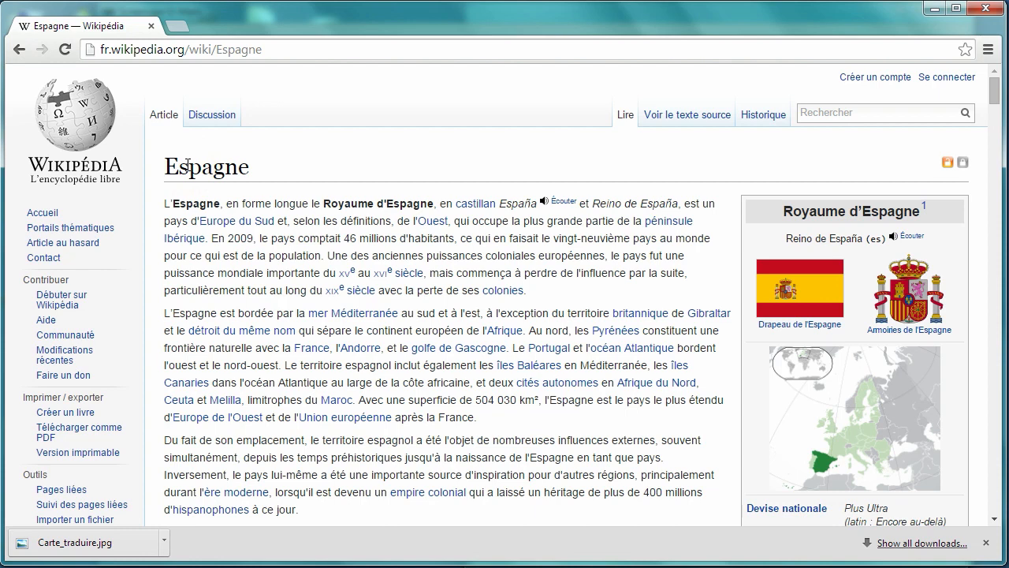
- Search French Wikipedia for "ebro" and check the river's French name and map in the article
click(816, 112)
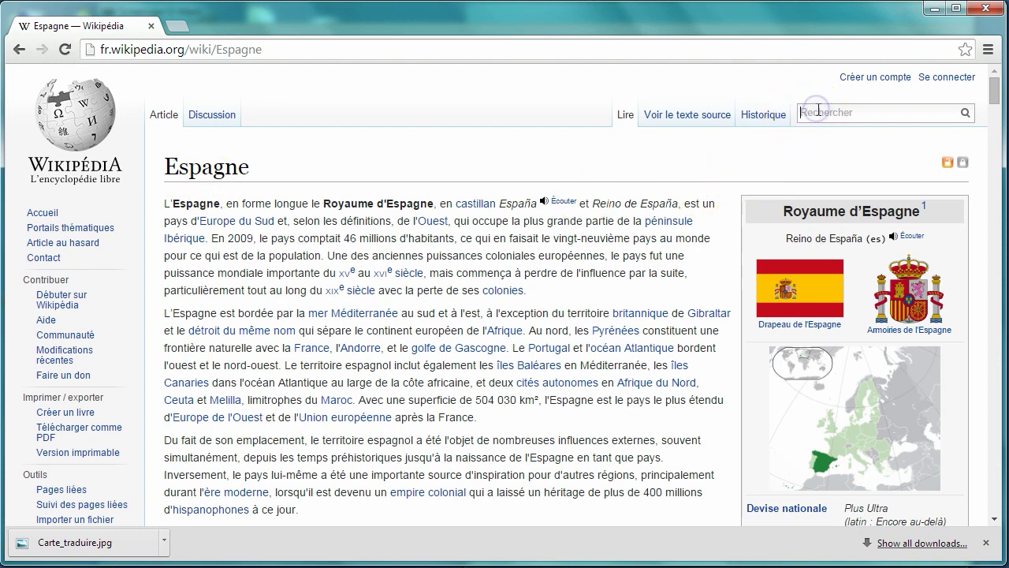
text(ebro)
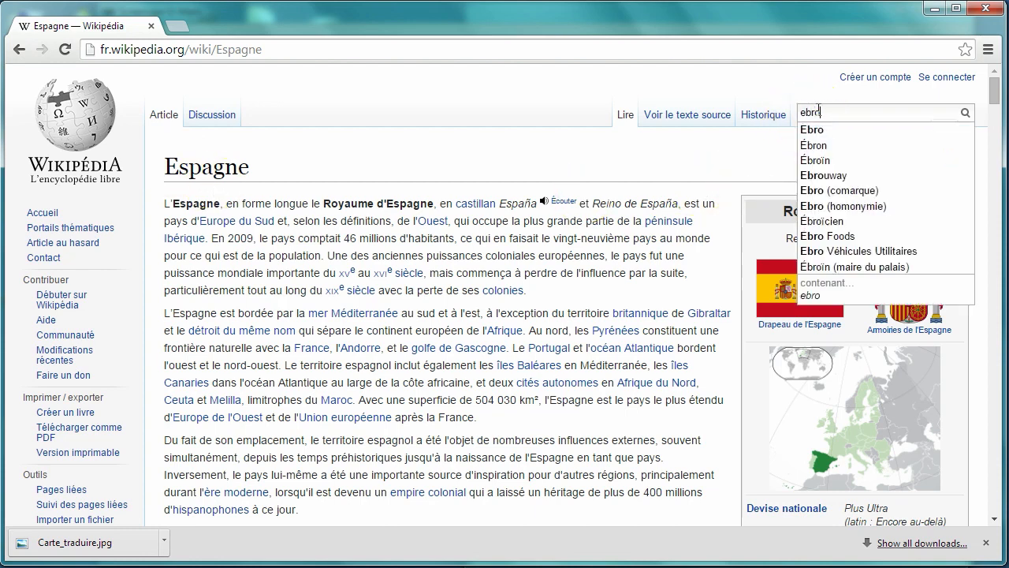
key(Return)
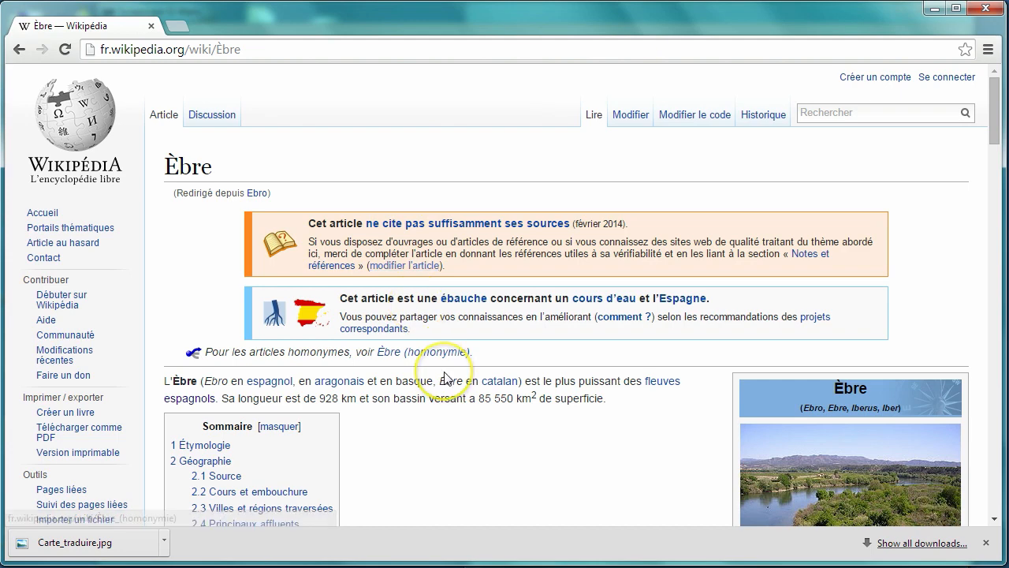
scroll(447, 377, down, 3)
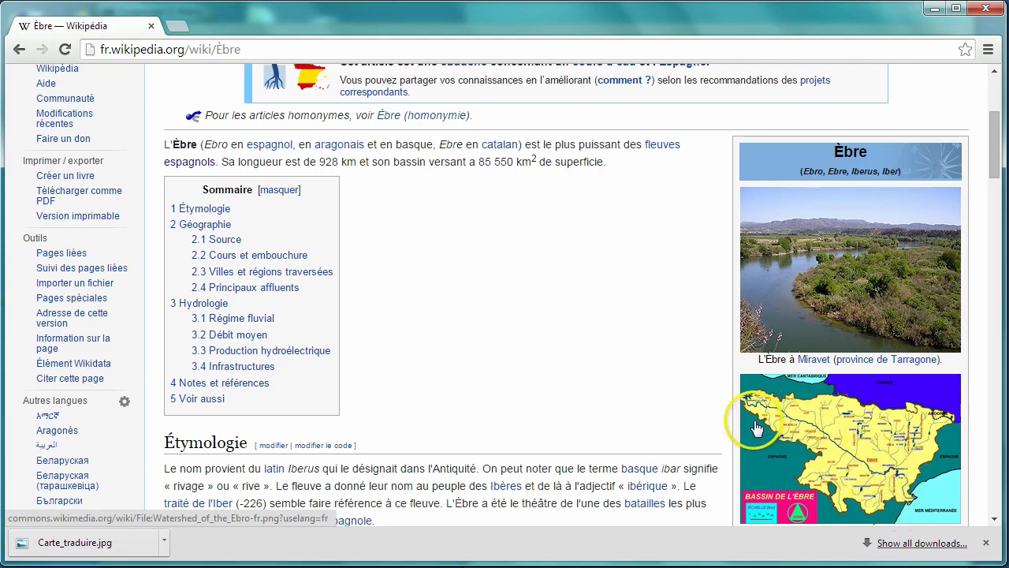
scroll(534, 400, up, 2)
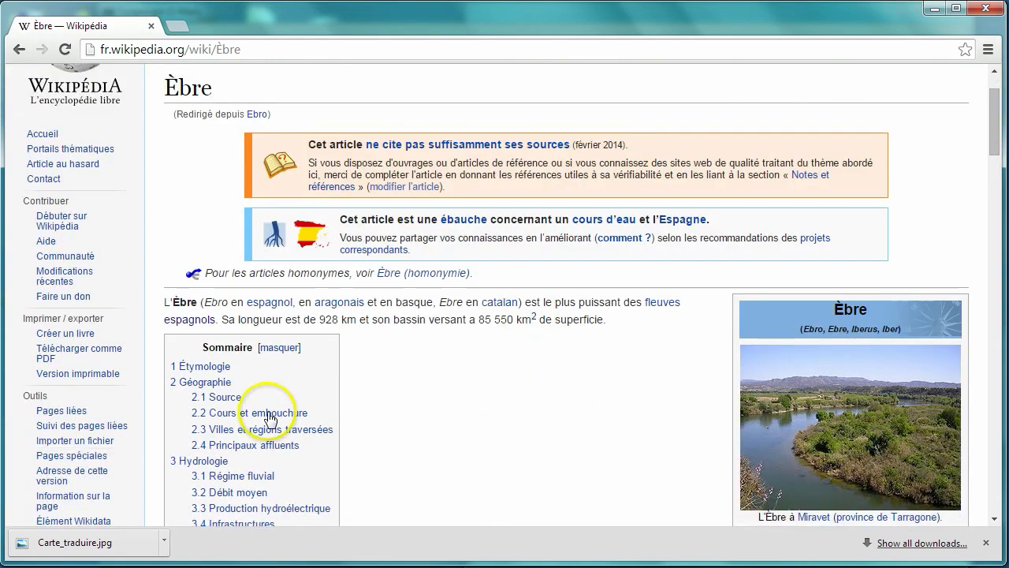